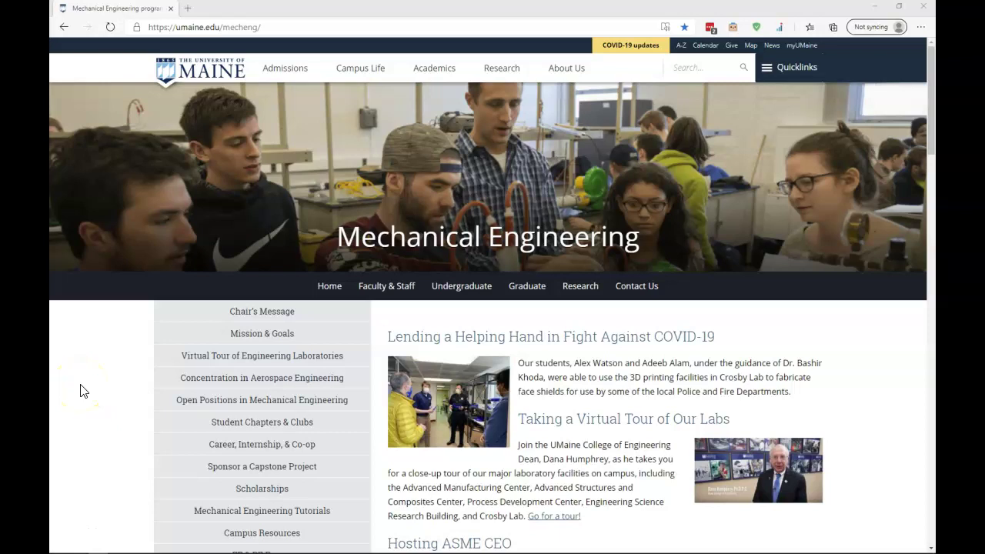
Step: Go to drive.google.com in the browser
click(196, 28)
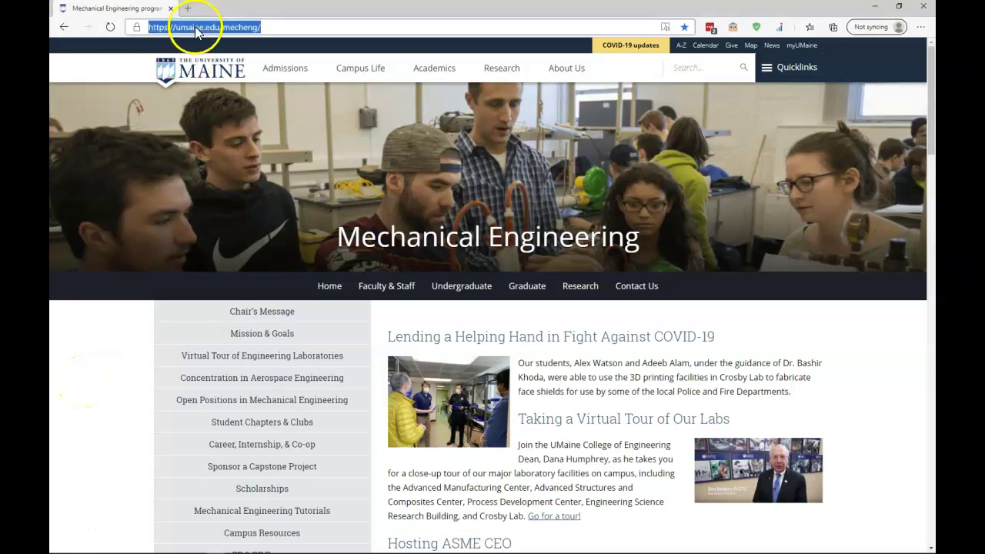
text(drive.google.)
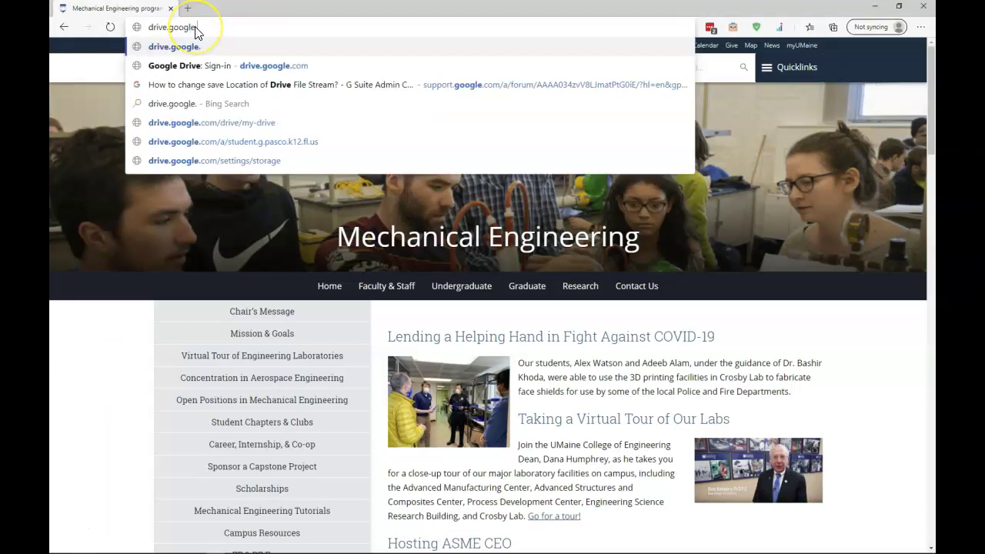
text(com)
key(Return)
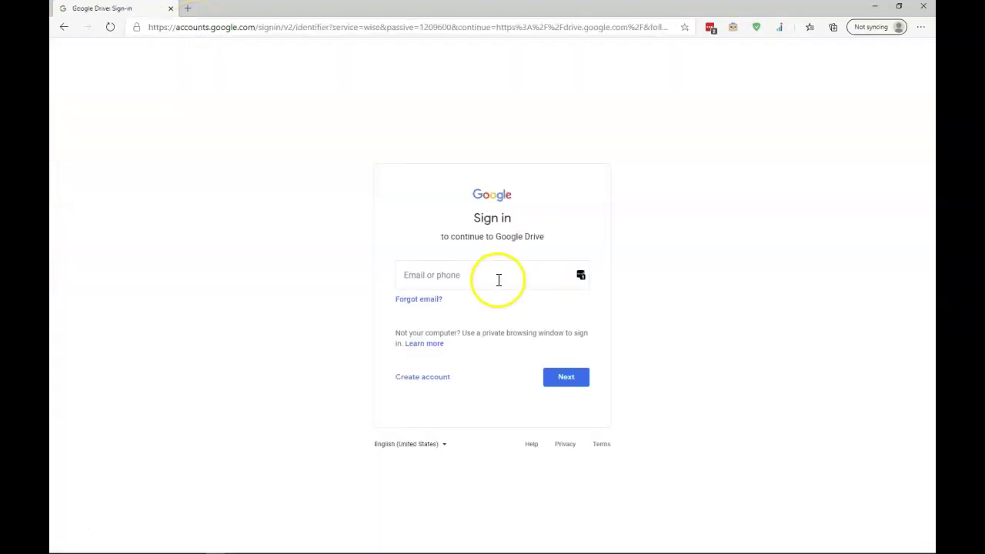
Step: Sign in with the university e-mail as a G Suite account, entering the username and password through single sign-on
click(499, 279)
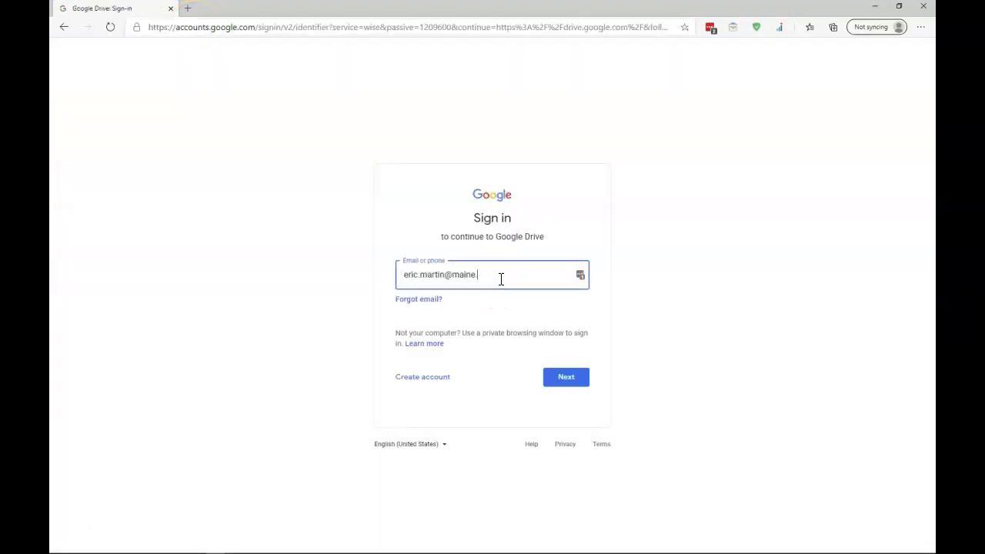
click(582, 367)
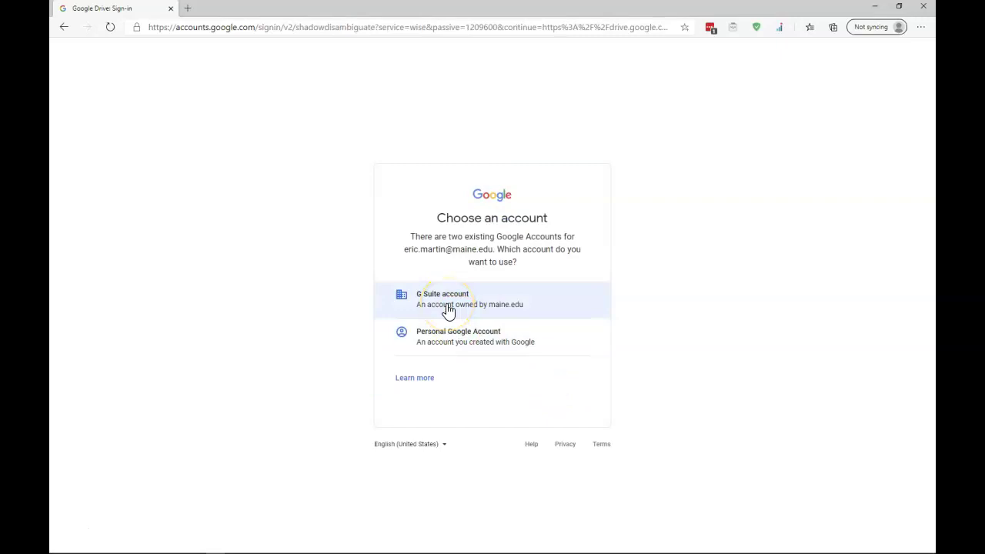
click(448, 309)
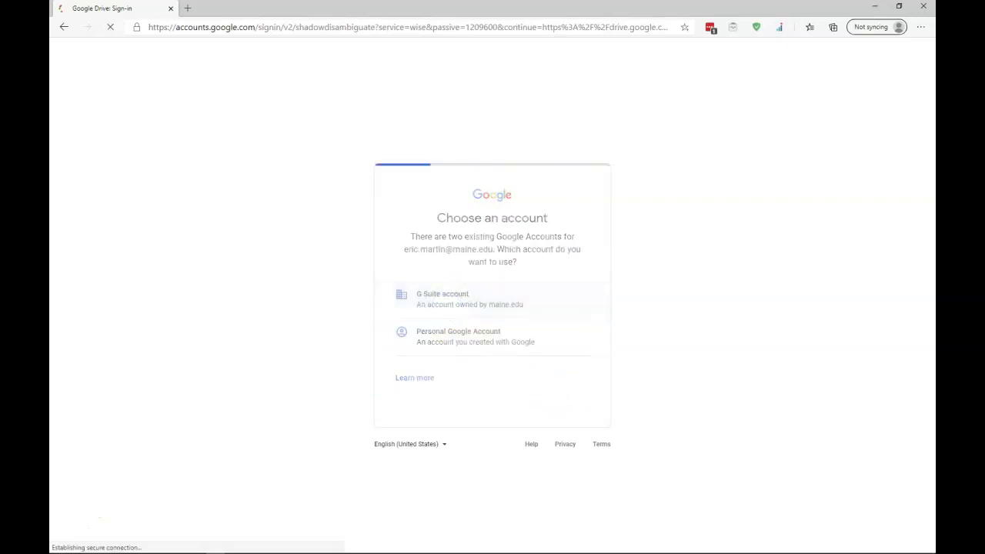
click(444, 161)
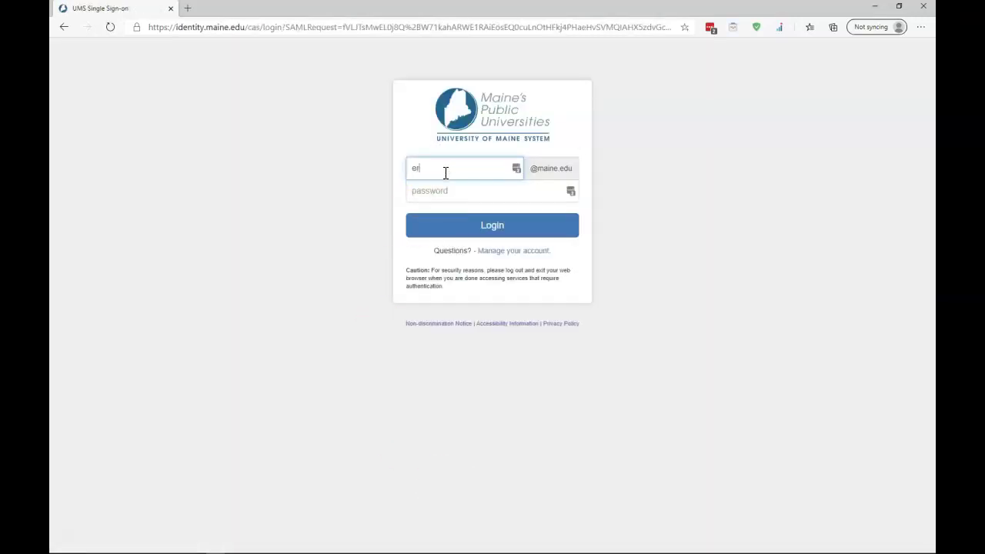
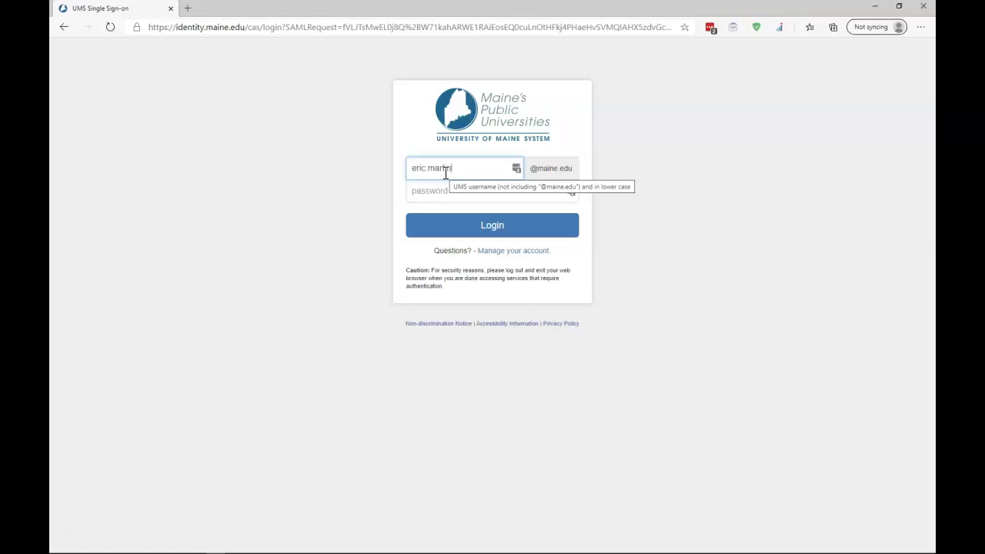
key(Tab)
text(•)
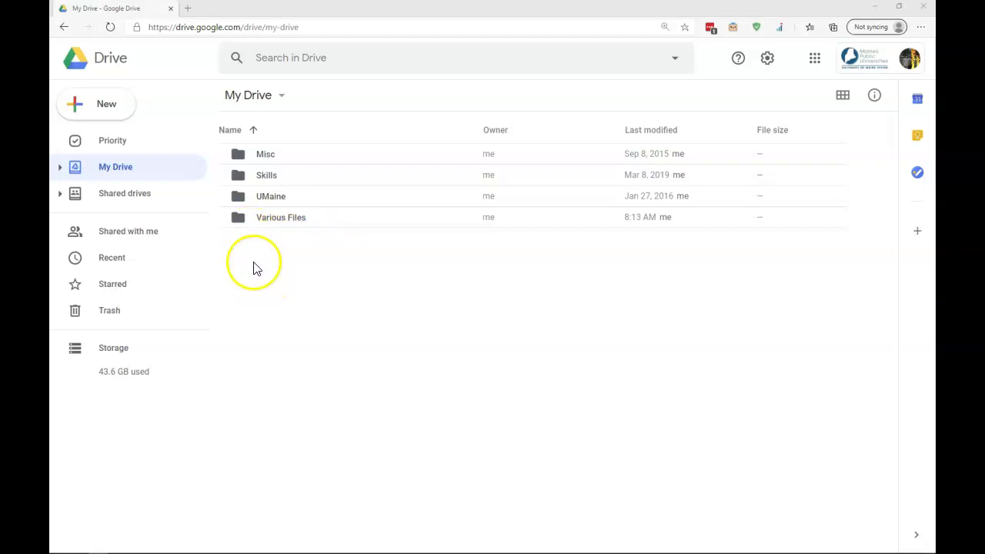
Step: Open Various Files and preview PDF Document.pdf, Word document.docx and MATLAB_script_file.m one after another
double_click(243, 220)
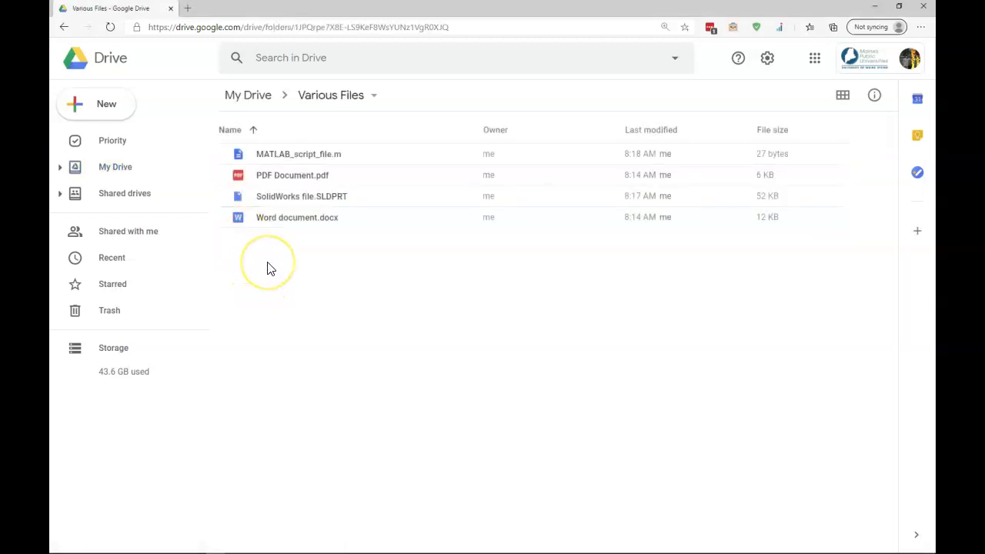
click(266, 175)
double_click(293, 179)
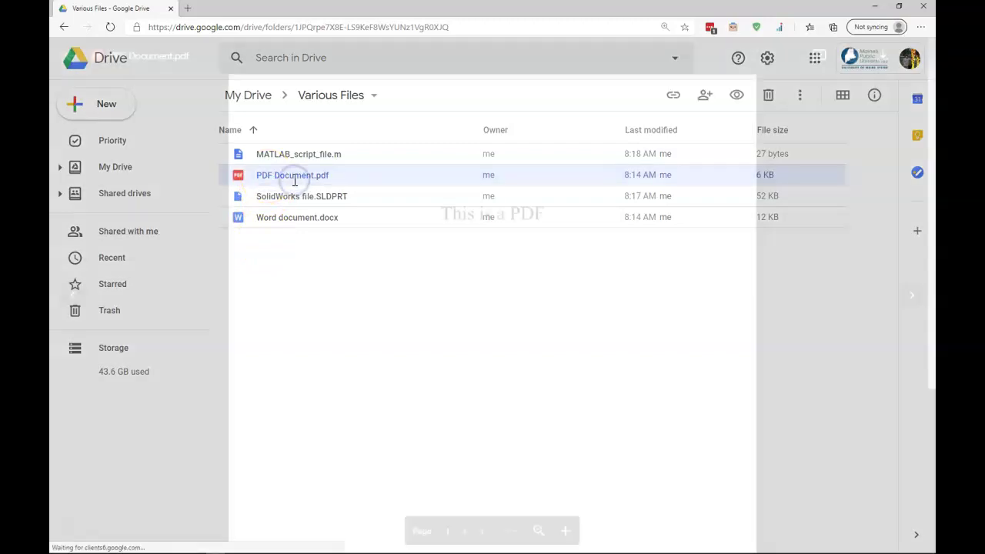
click(70, 56)
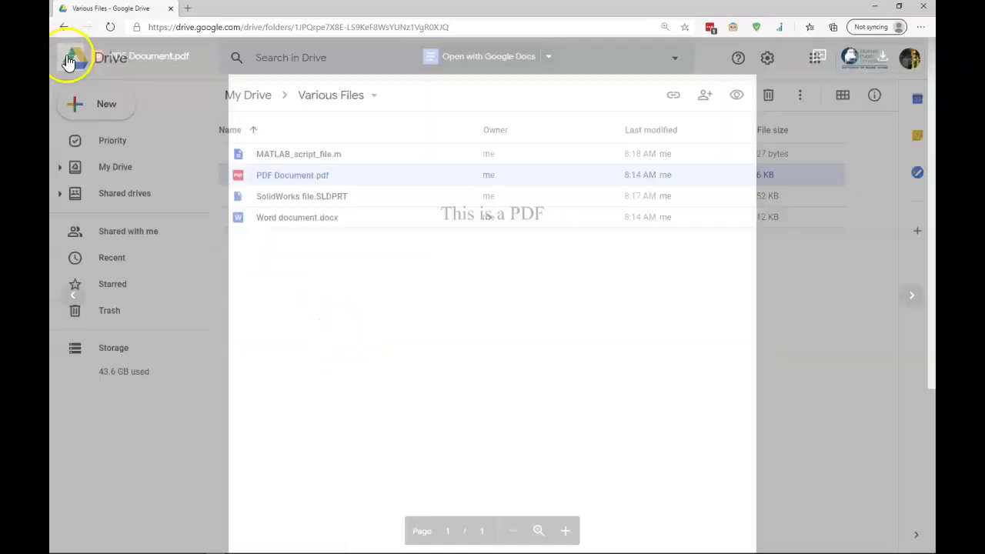
double_click(293, 220)
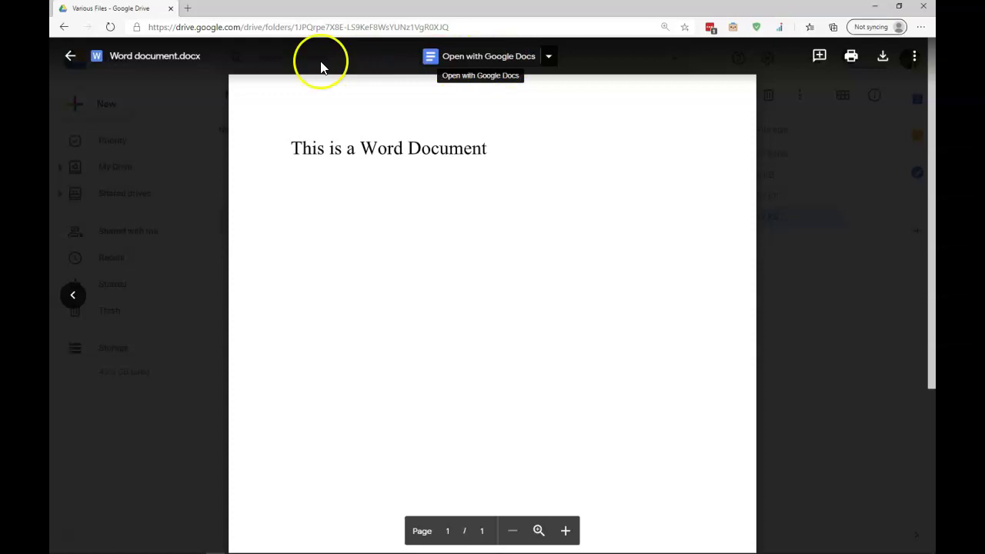
click(66, 61)
double_click(281, 154)
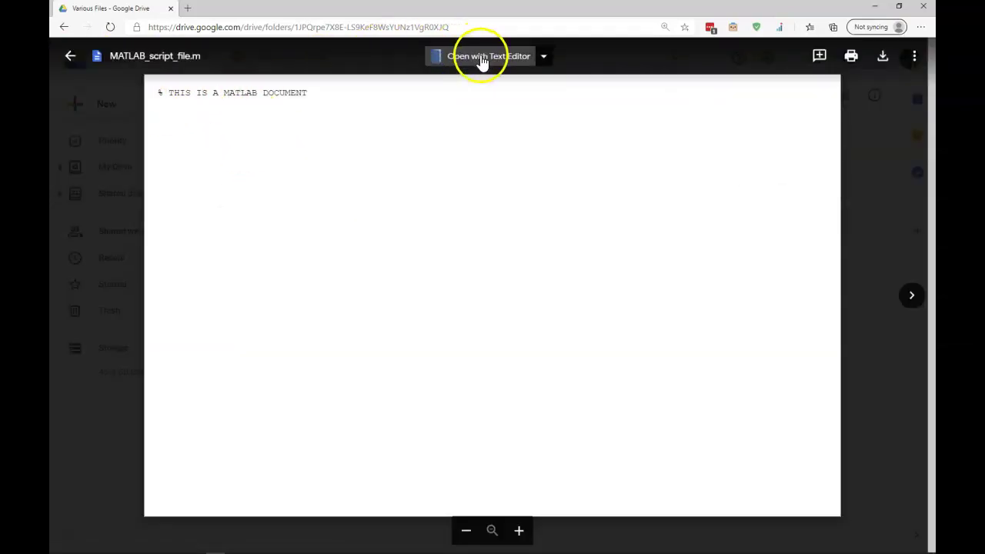
click(69, 56)
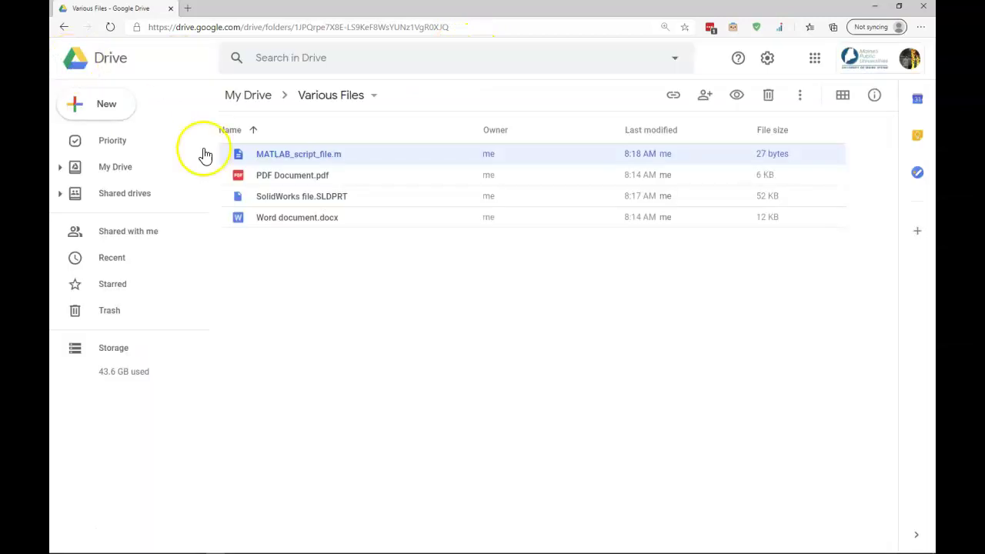
double_click(285, 197)
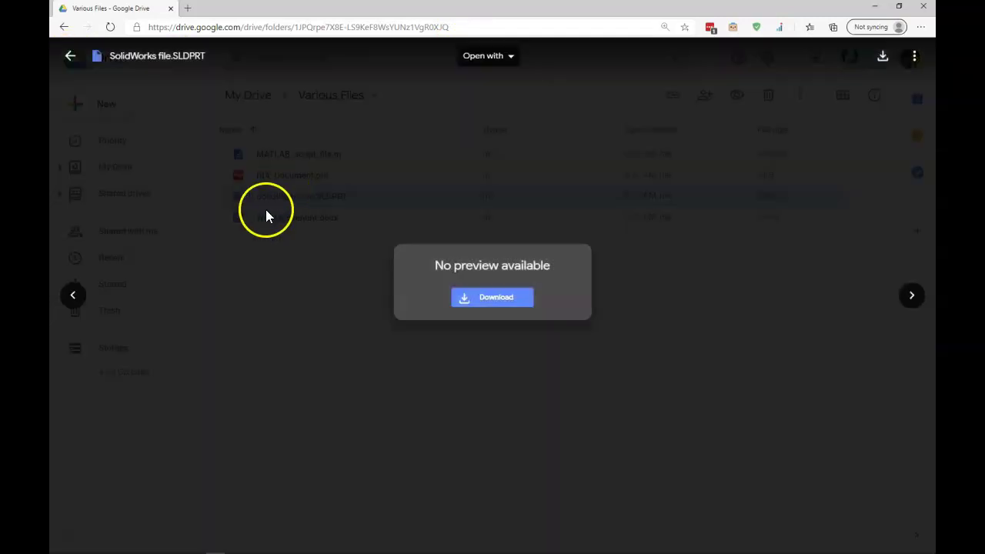
click(515, 305)
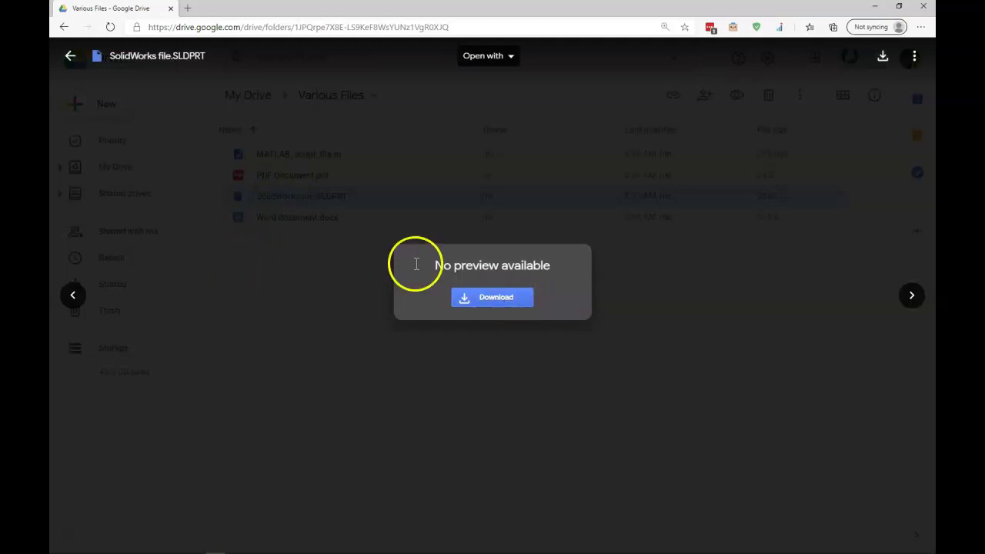
click(70, 55)
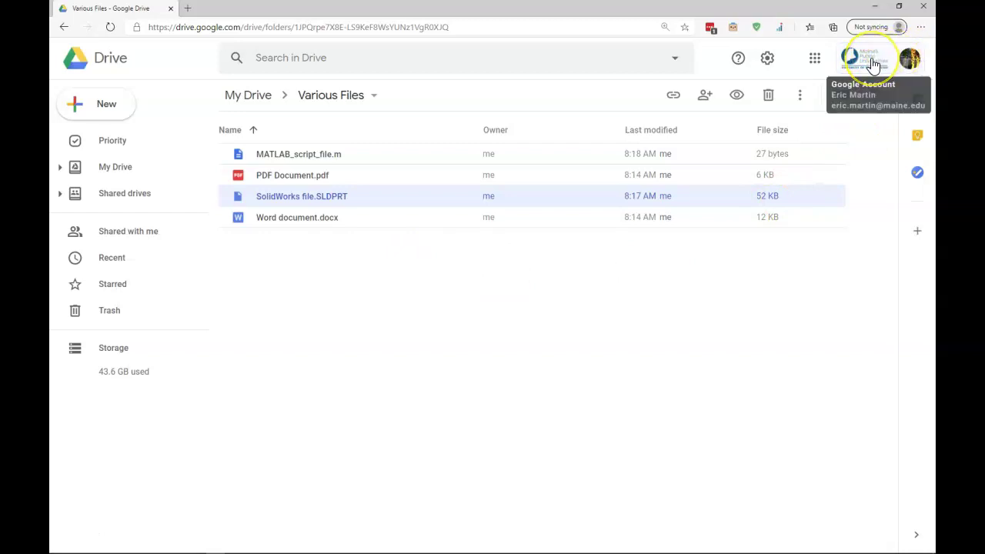
Step: Download googledrivefilestream.exe for Windows from the Download & install Drive File Stream help section
click(768, 66)
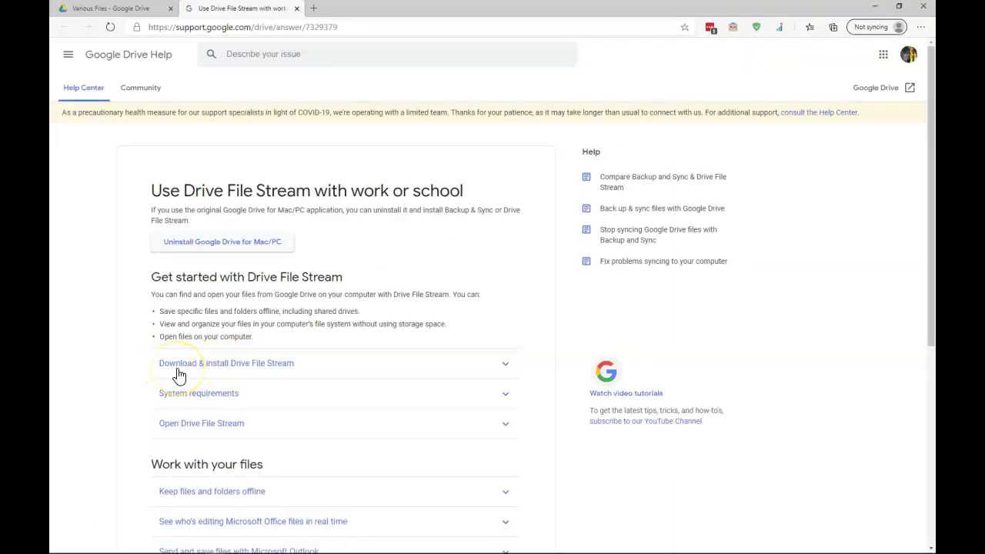
click(177, 371)
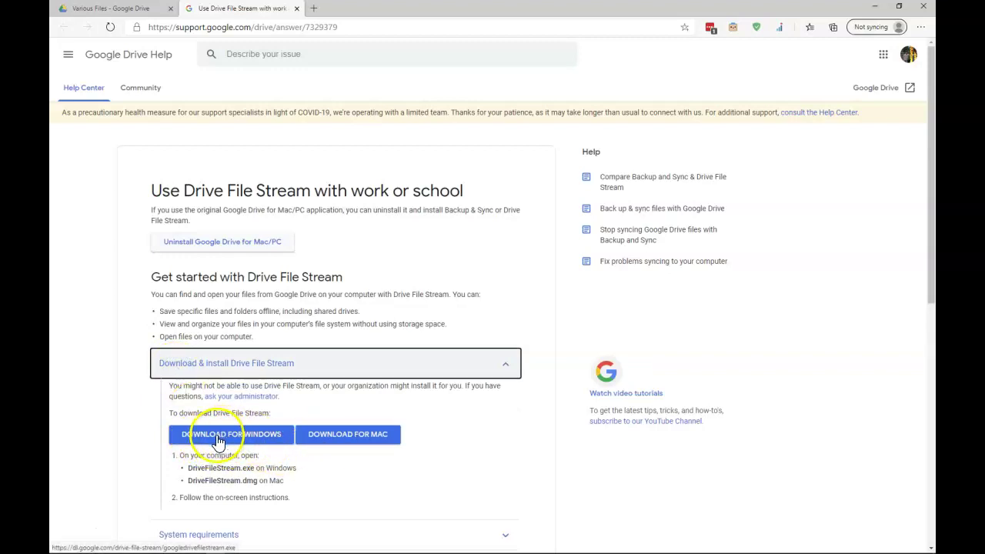
click(219, 440)
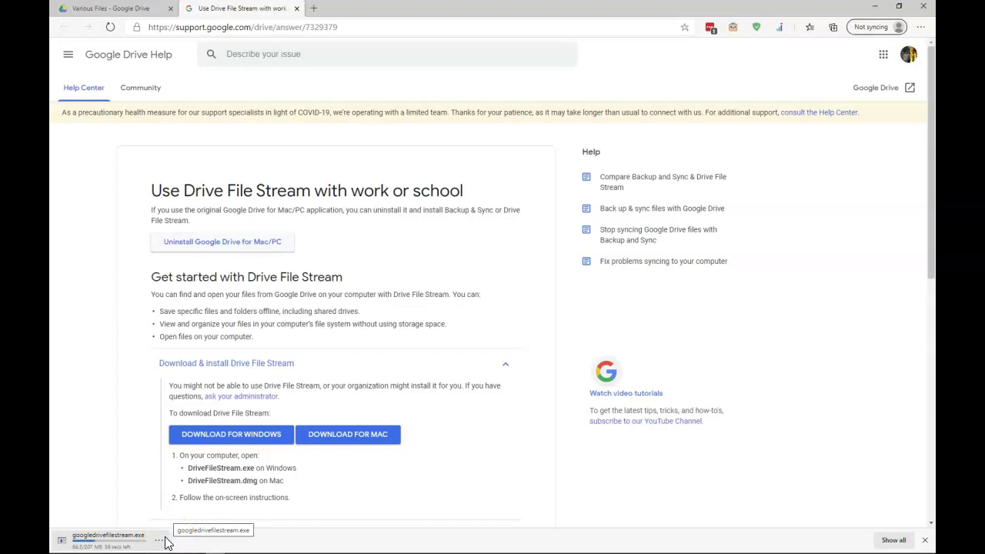
click(130, 539)
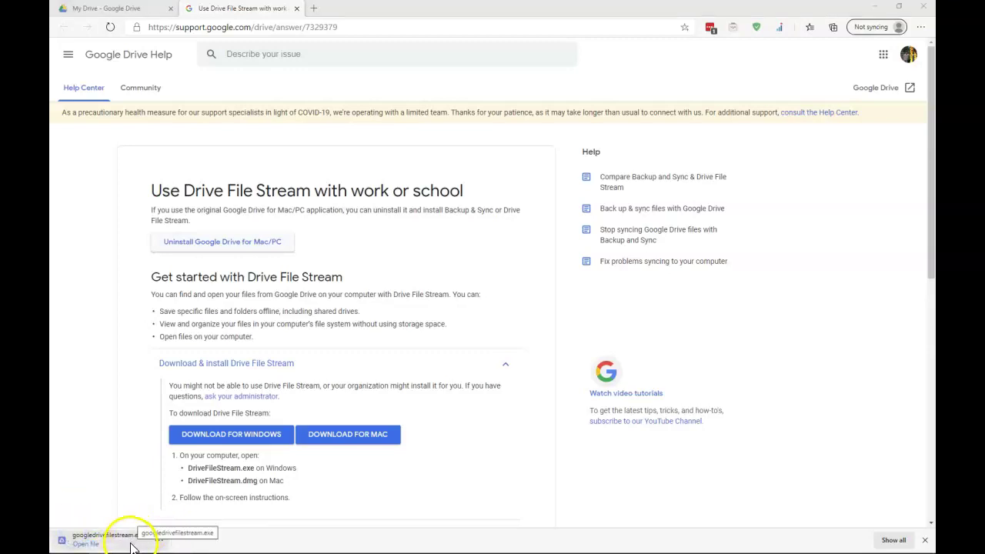
Step: Run the installer with a desktop application shortcut, install Drive File Stream, and close the finished installer
click(159, 540)
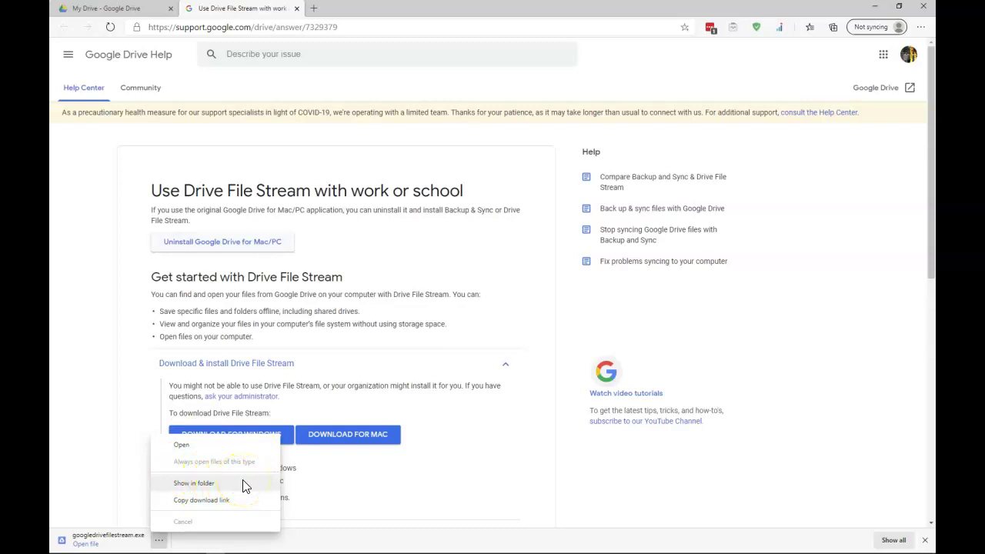
click(189, 447)
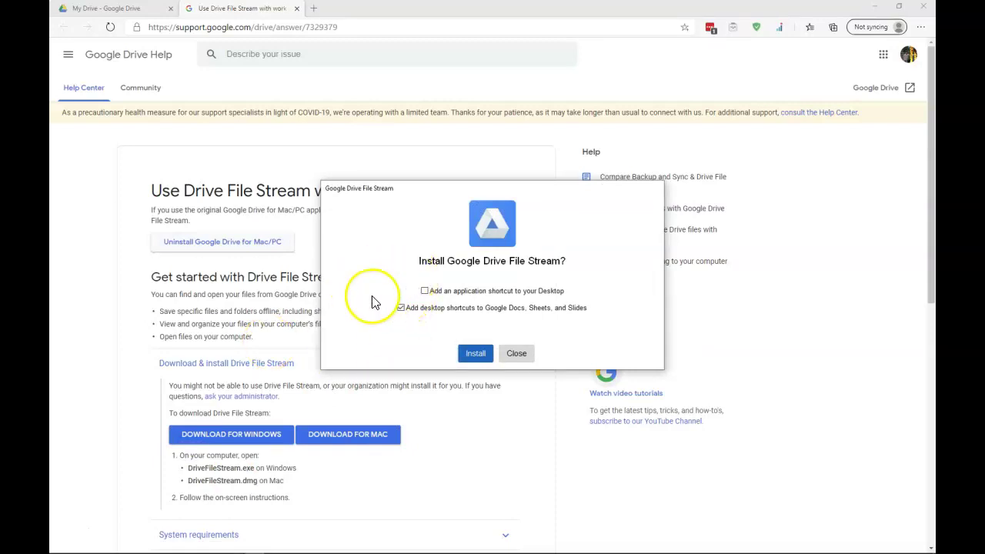
click(425, 292)
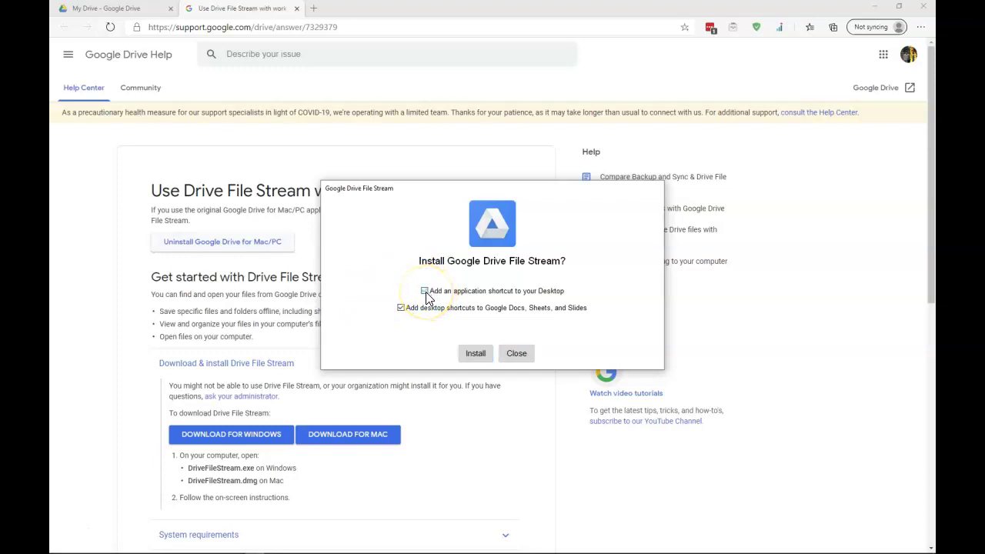
click(400, 308)
click(474, 353)
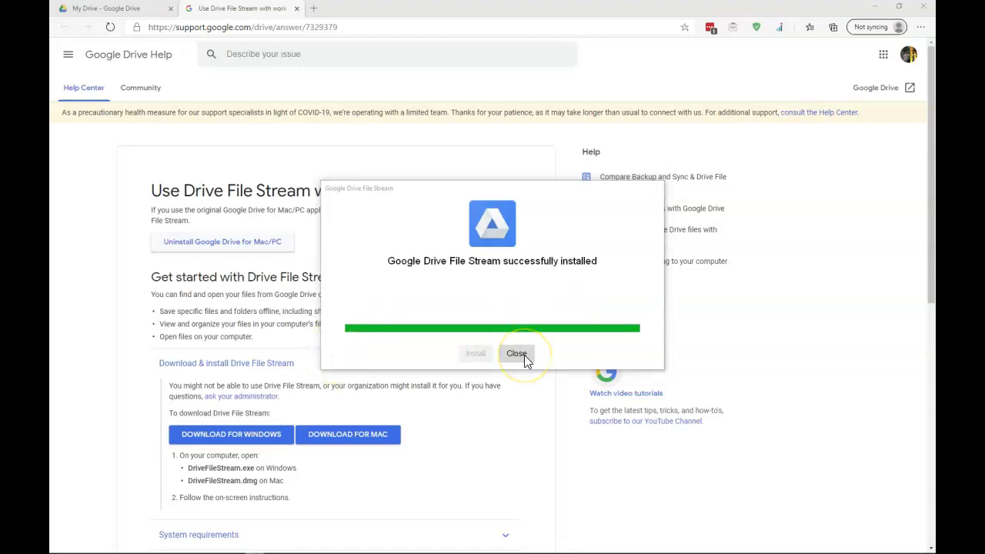
click(524, 355)
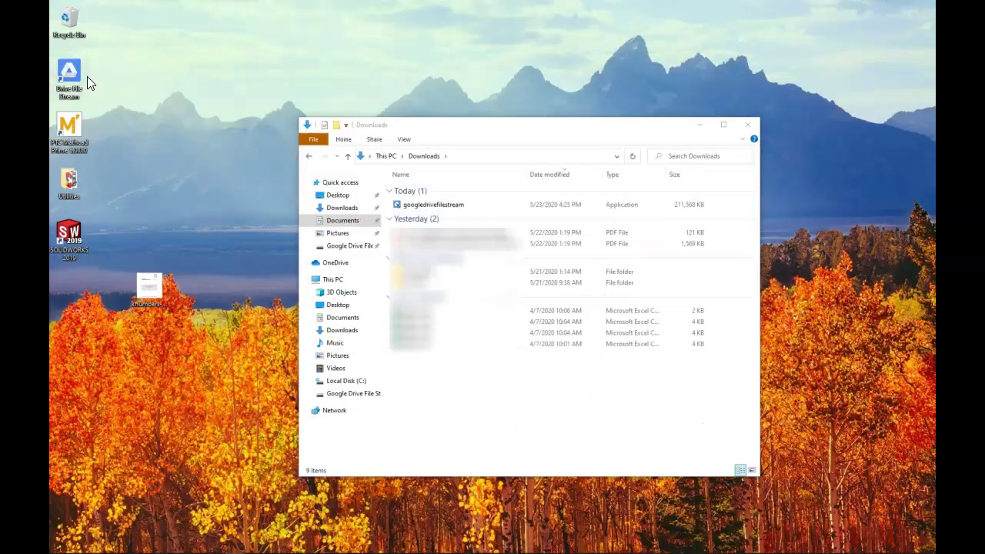
Step: Launch Drive File Stream from its desktop shortcut, dismiss the already-running notice, and open My Drive on drive I:
double_click(89, 84)
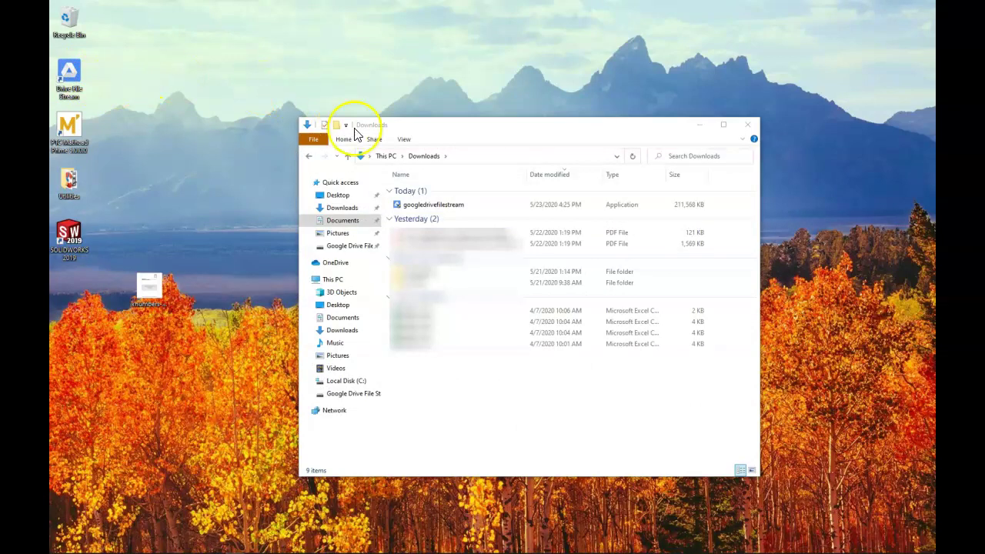
click(473, 205)
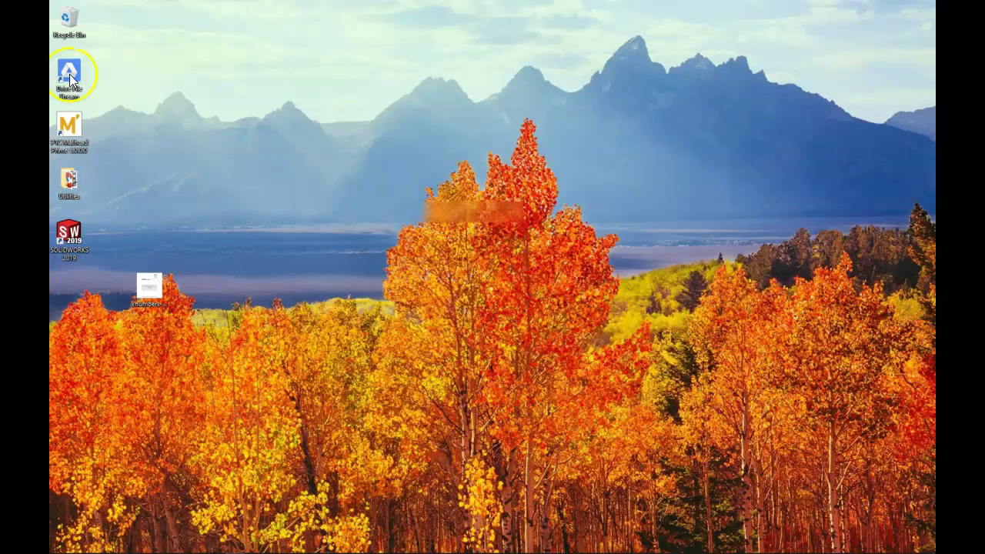
click(69, 77)
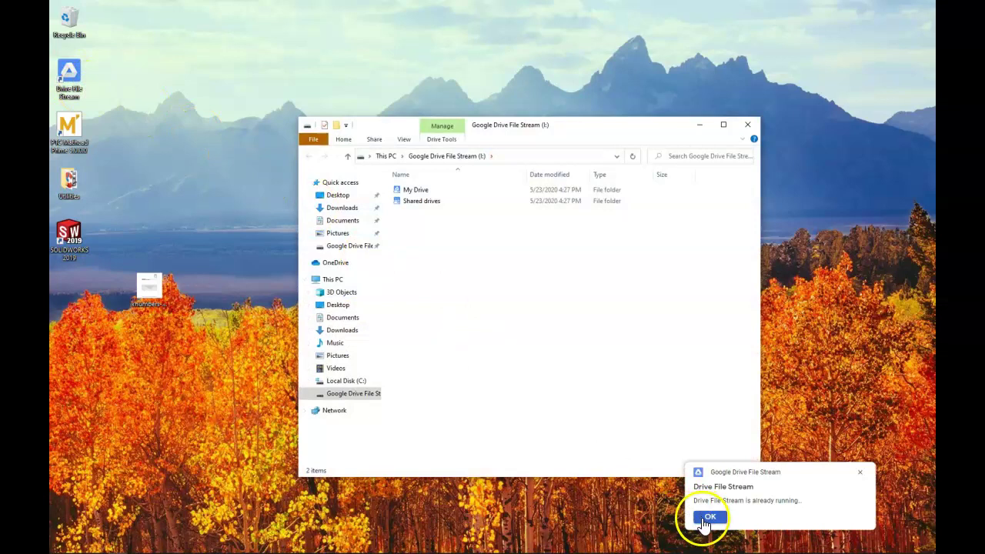
click(708, 519)
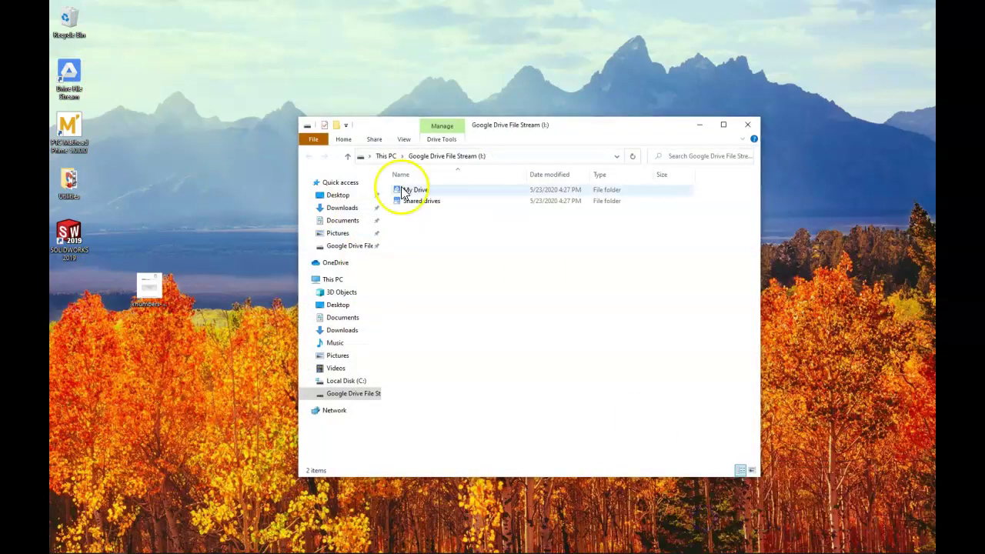
double_click(408, 190)
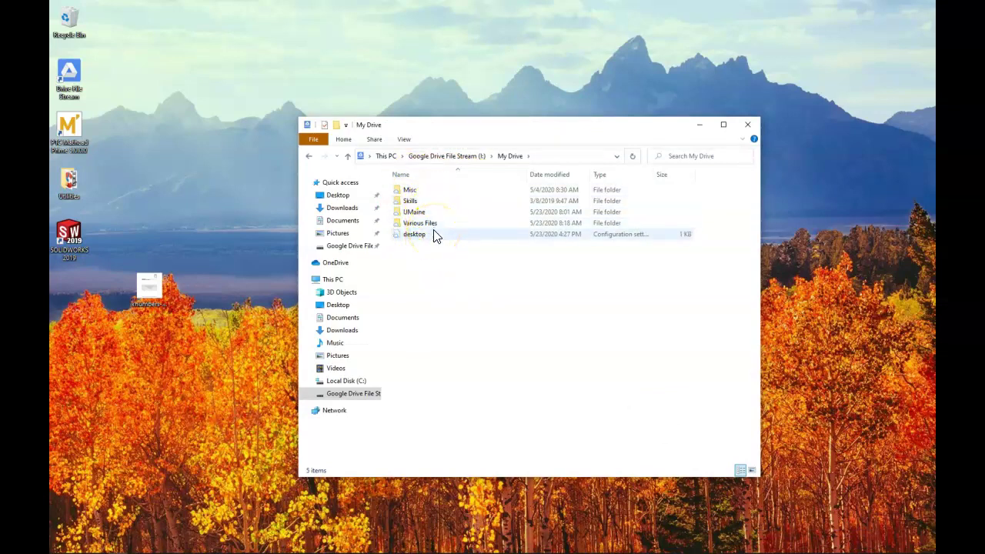
Step: In a fresh Explorer window, browse Google Drive File Stream > My Drive > Various Files and open Word document
click(747, 124)
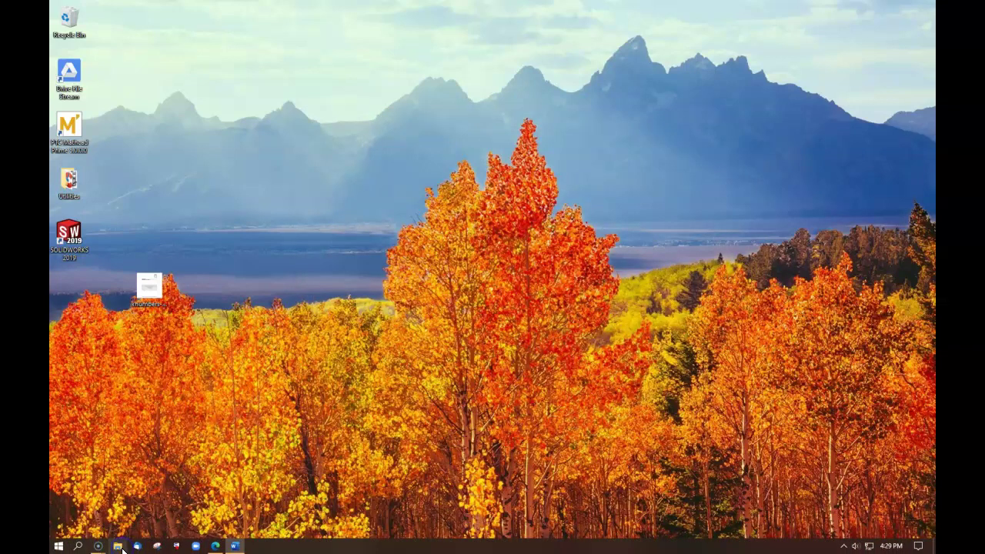
click(120, 546)
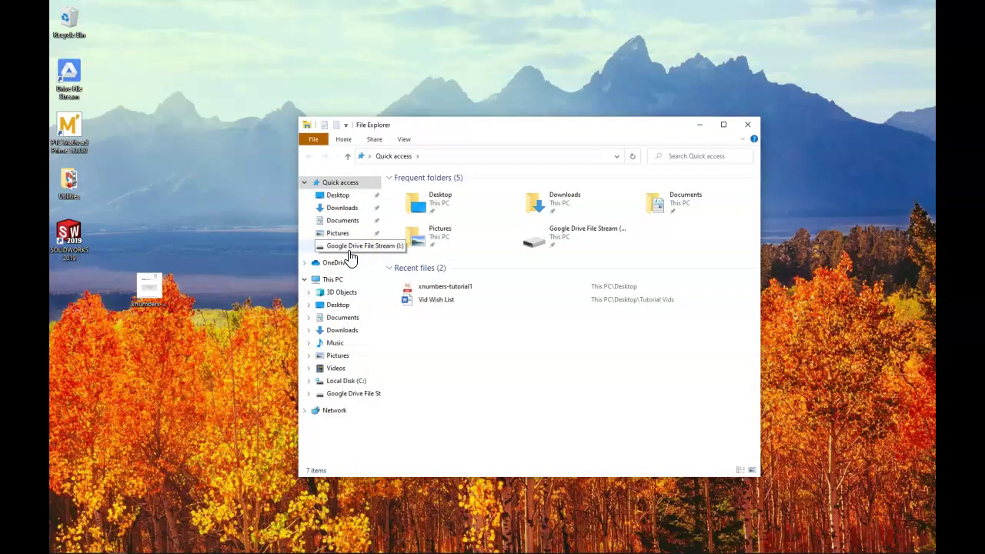
click(349, 252)
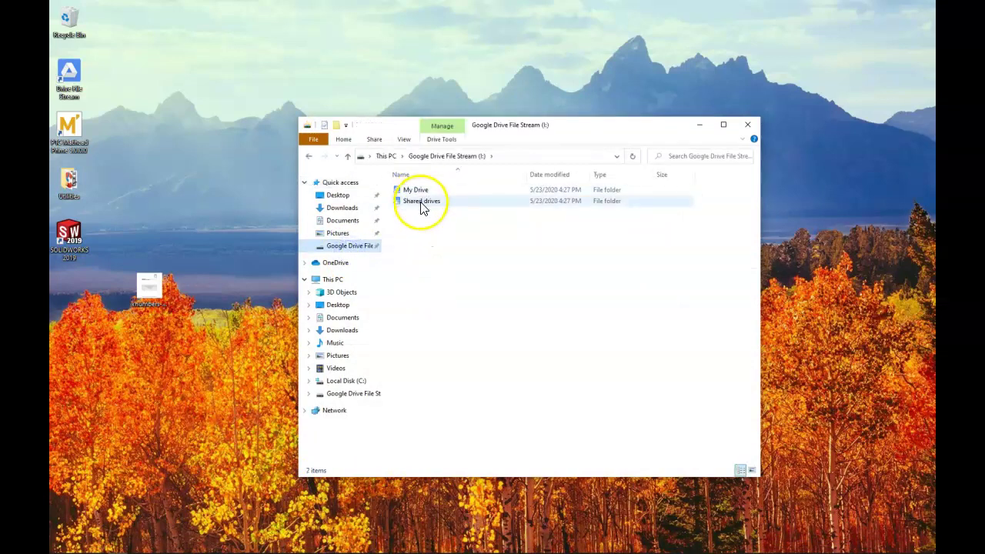
double_click(419, 191)
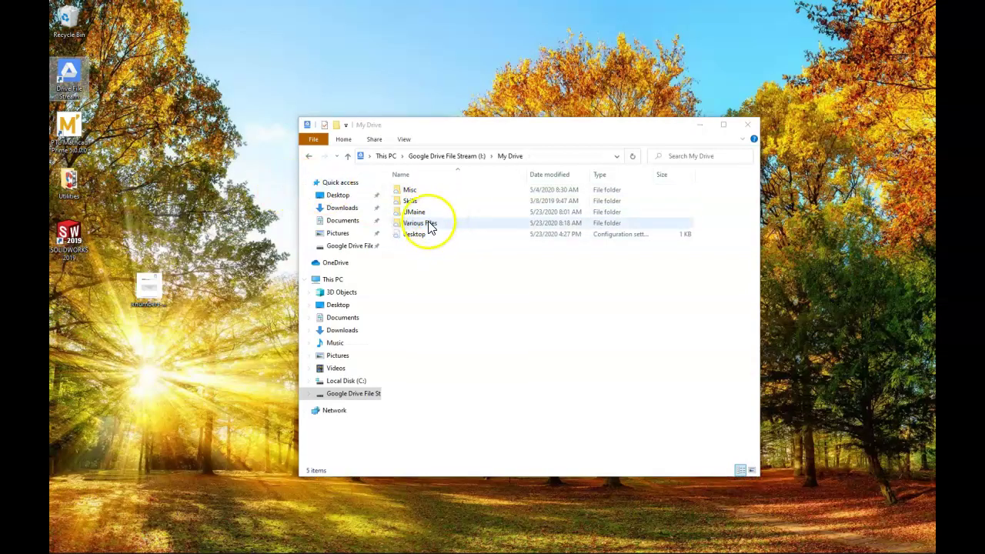
double_click(430, 227)
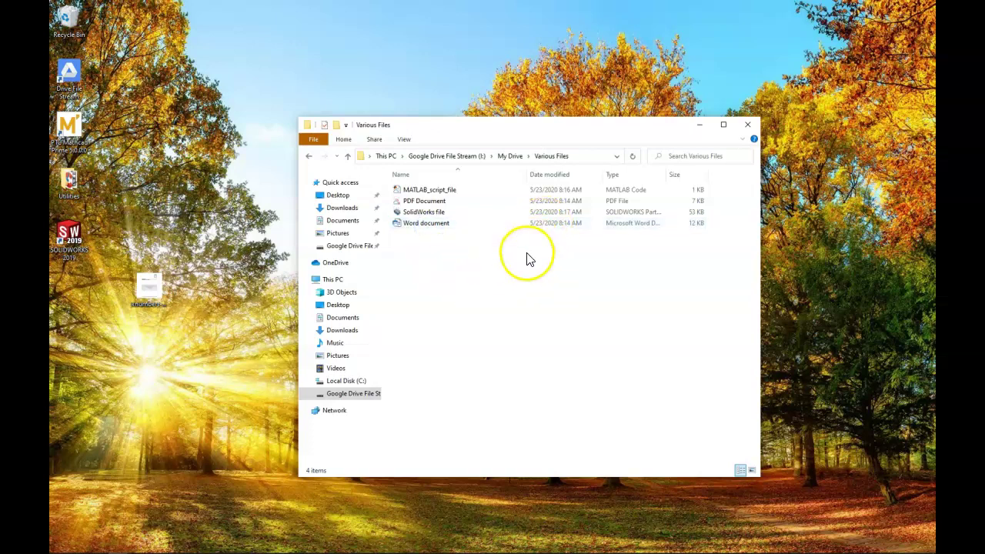
click(404, 225)
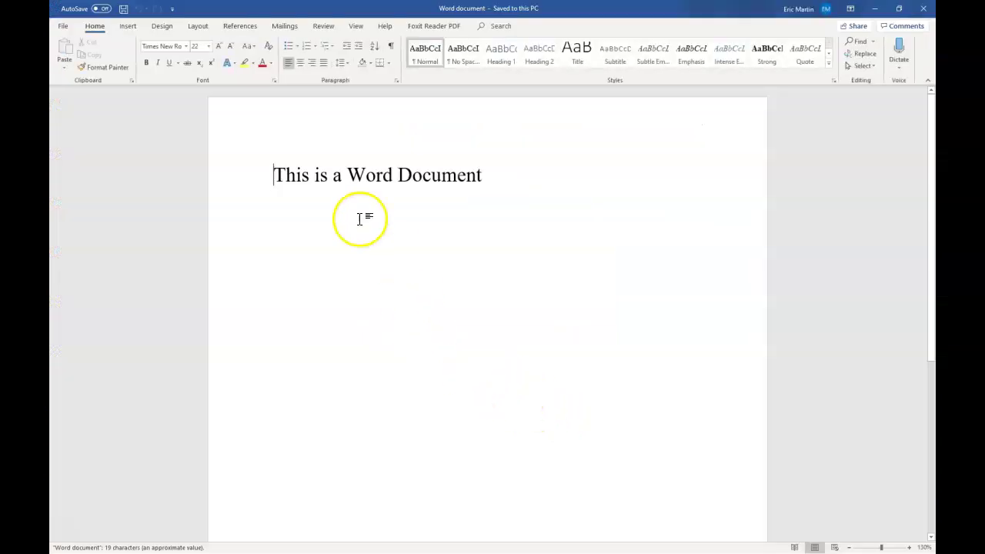
Step: Add the text 'open ed in WOR' after the existing sentence in the Word document
click(345, 169)
click(501, 177)
text(open )
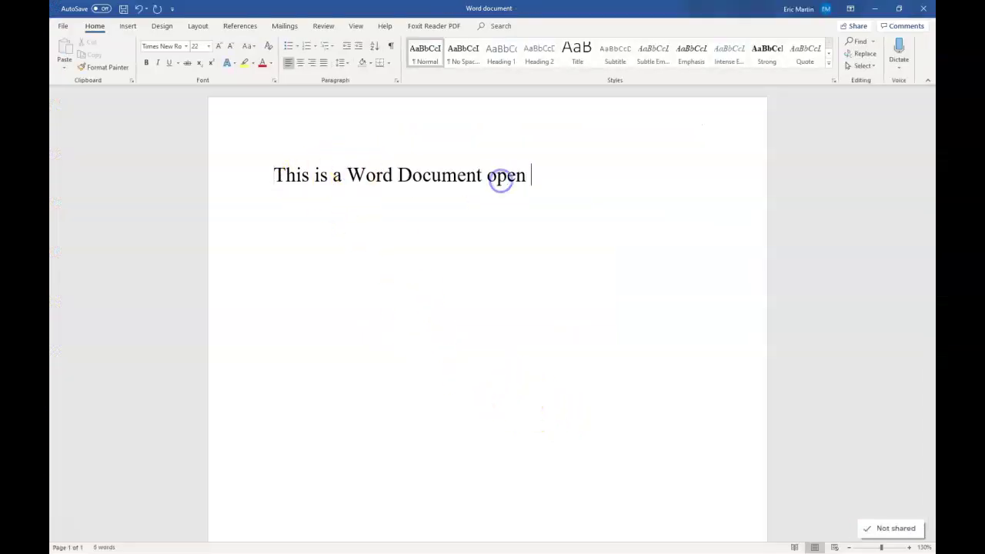
text(ed in WOR)
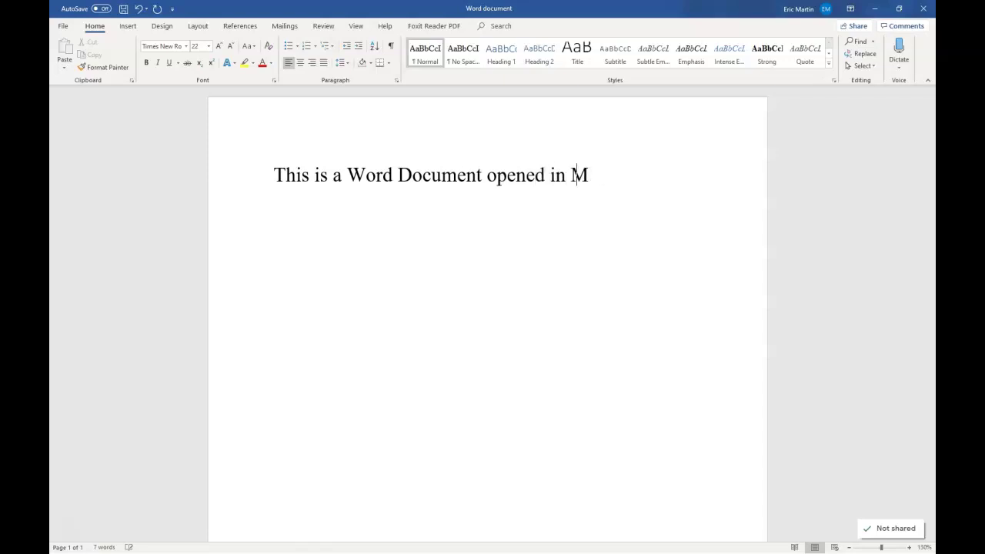
click(121, 9)
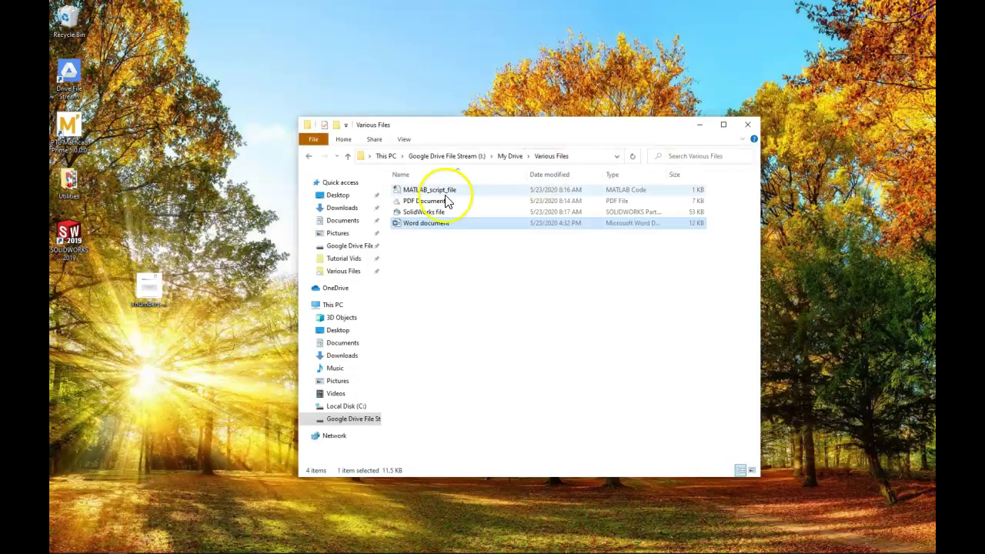
click(421, 213)
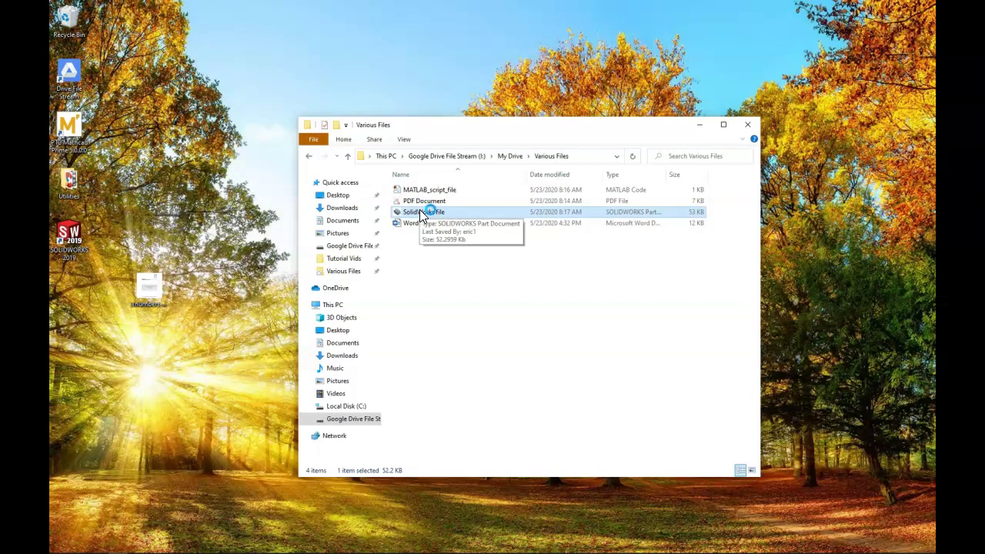
double_click(421, 214)
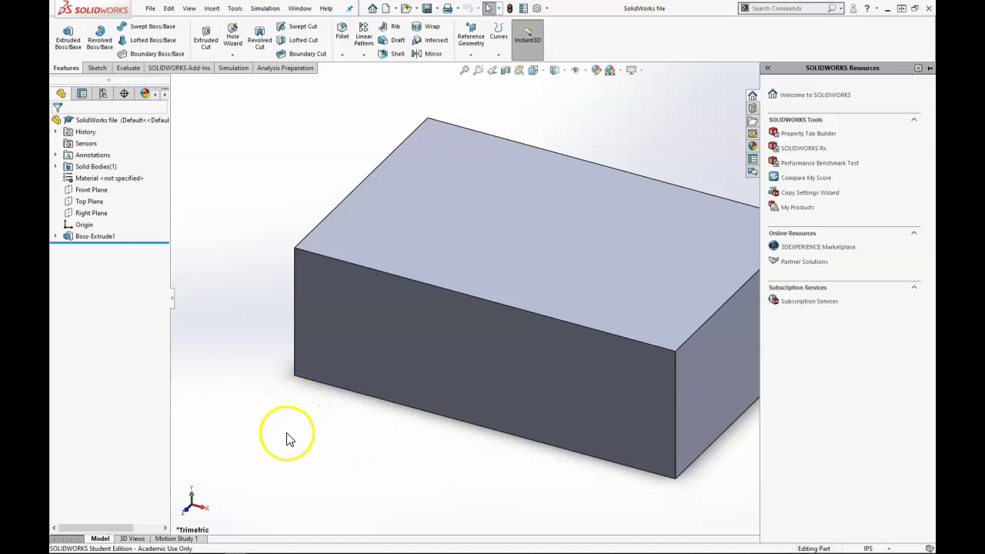
click(929, 7)
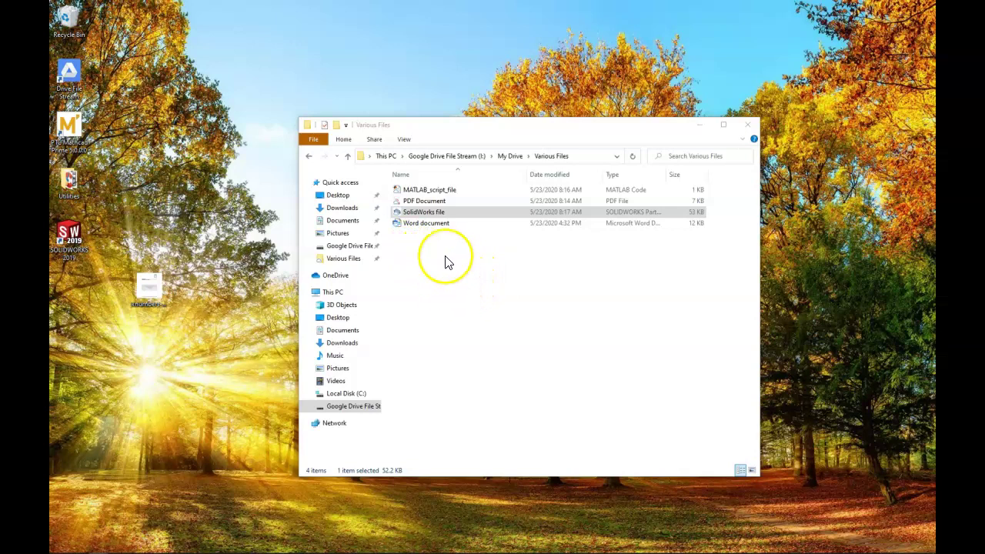
Step: Mark the SolidWorks file as Online only through its Drive File Stream context menu
click(421, 215)
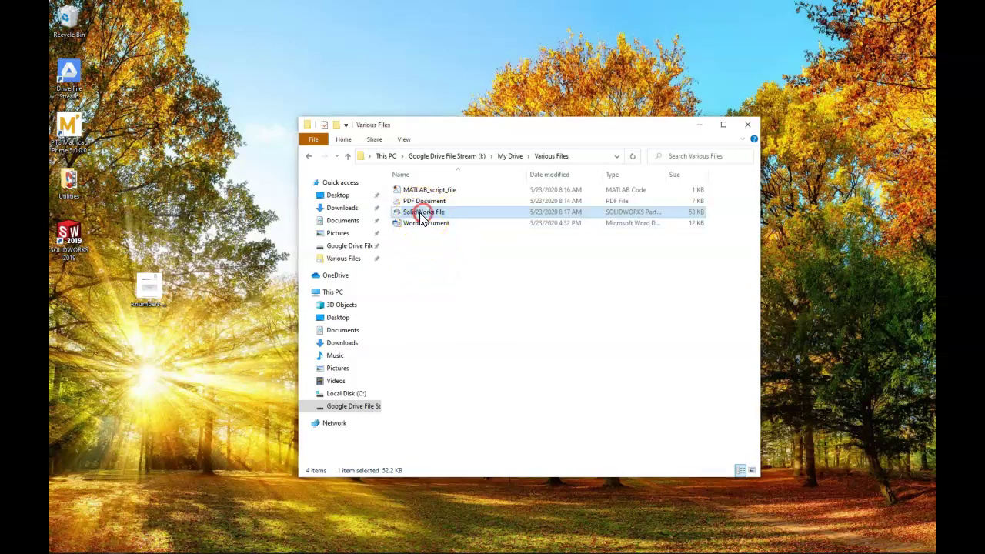
right_click(419, 212)
mouse_move(465, 309)
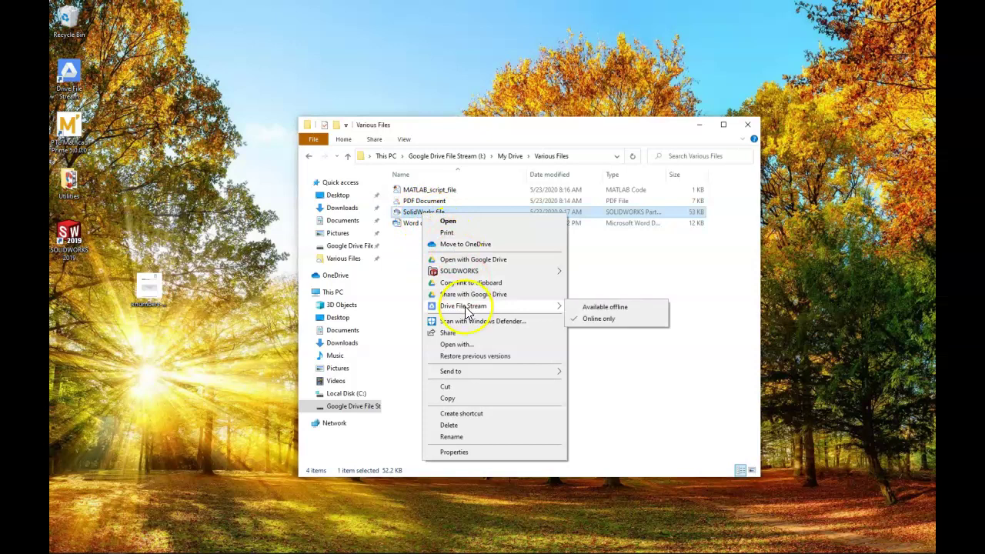
click(602, 317)
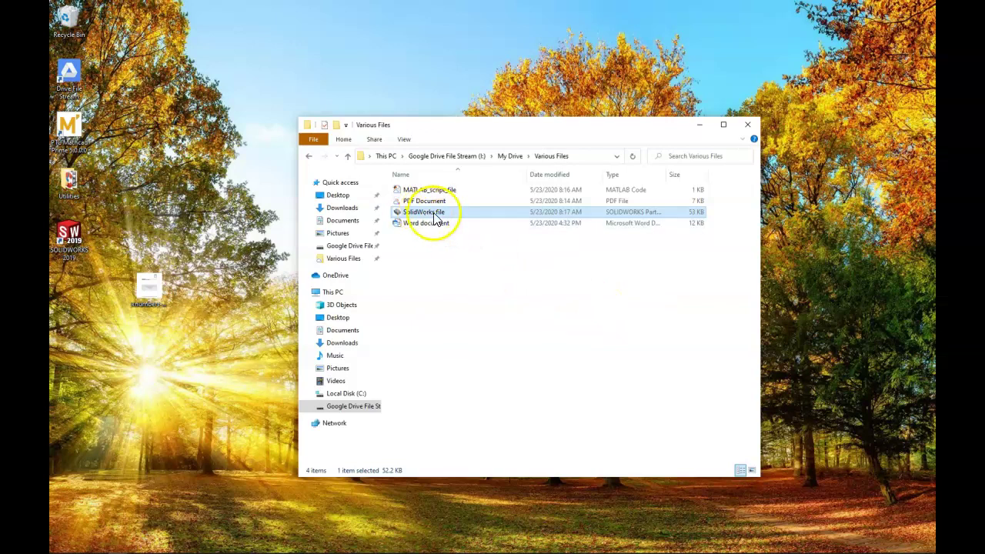
mouse_move(435, 220)
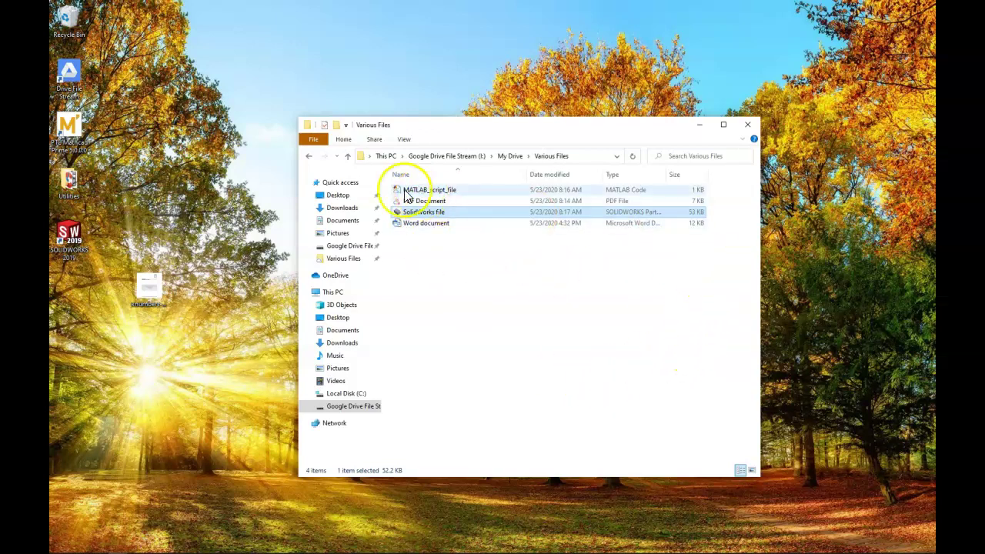
mouse_move(451, 196)
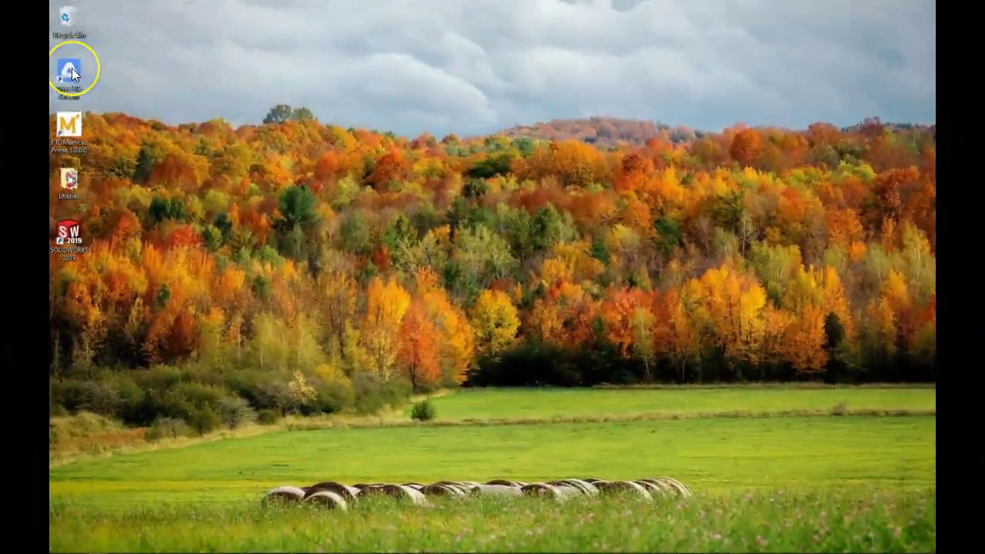
Step: Create a desktop shortcut to the Various Files folder from My Drive on the I: drive
double_click(69, 71)
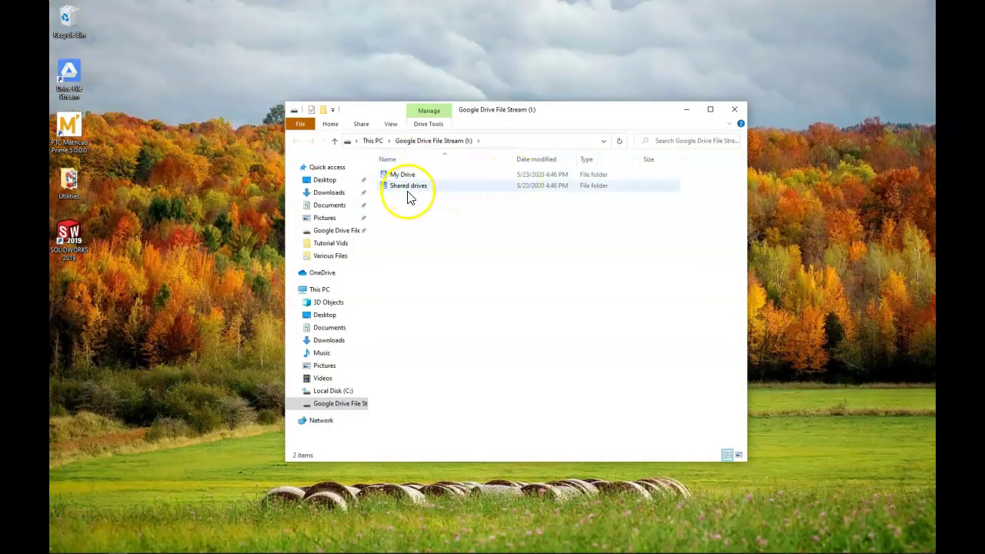
click(399, 176)
double_click(398, 176)
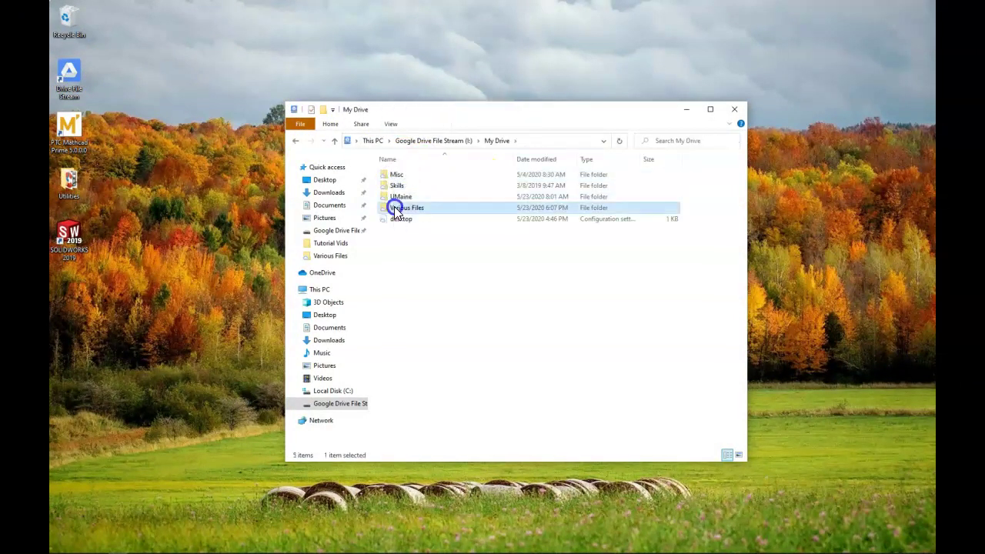
double_click(396, 209)
key(alt+Left)
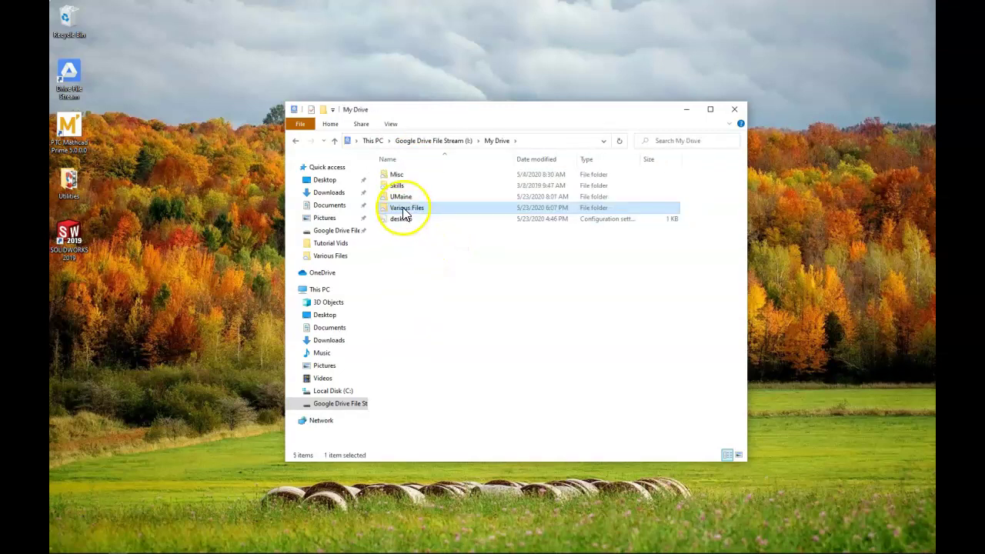
drag(404, 213, 192, 60)
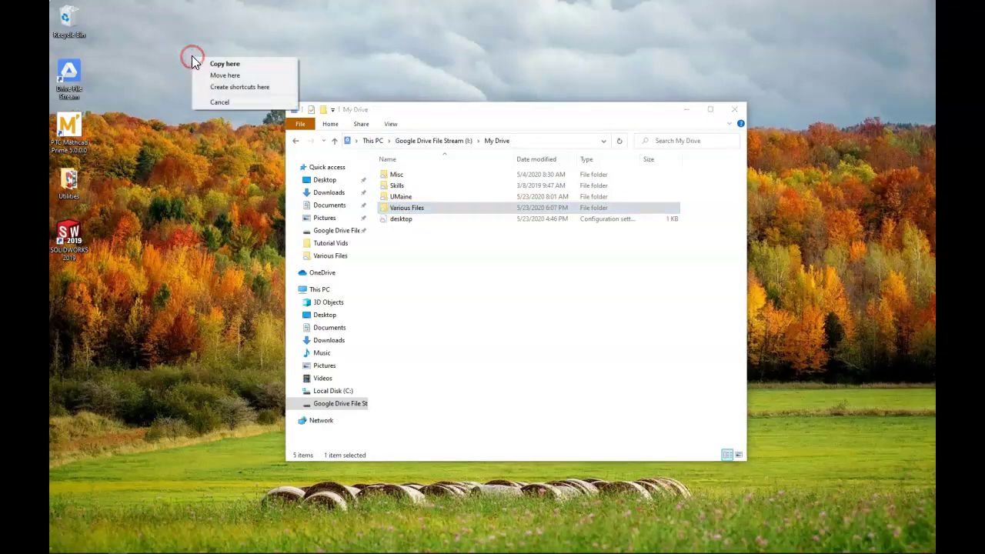
click(224, 87)
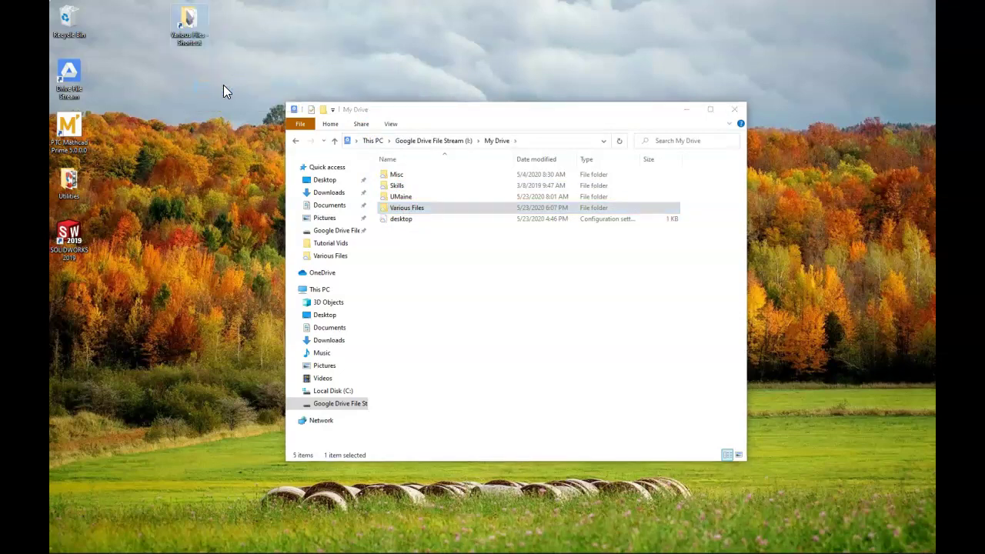
Step: Drag the Drive File Stream desktop icon to Recycle Bin, then check the Various Files shortcut opens the I: drive folder
click(734, 109)
drag(69, 74, 67, 33)
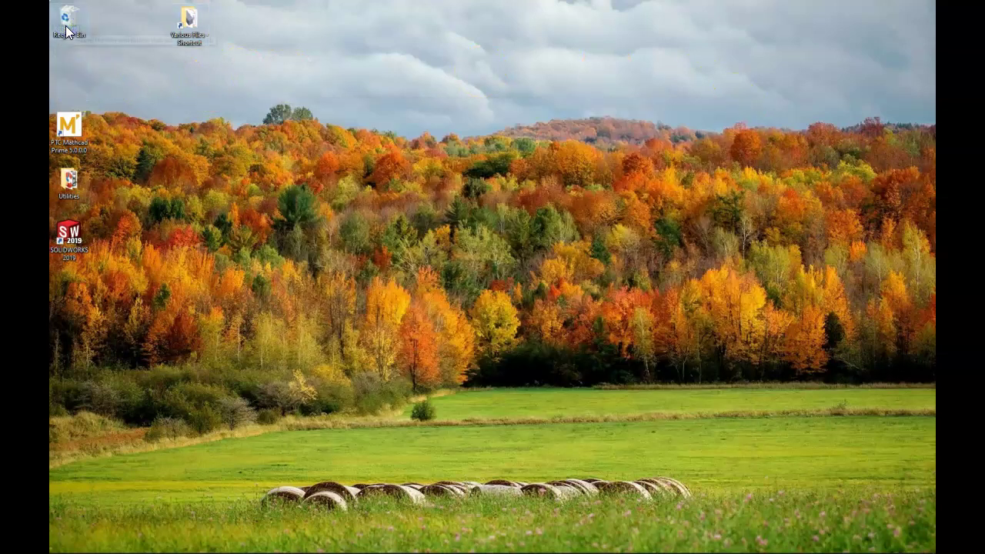
click(188, 22)
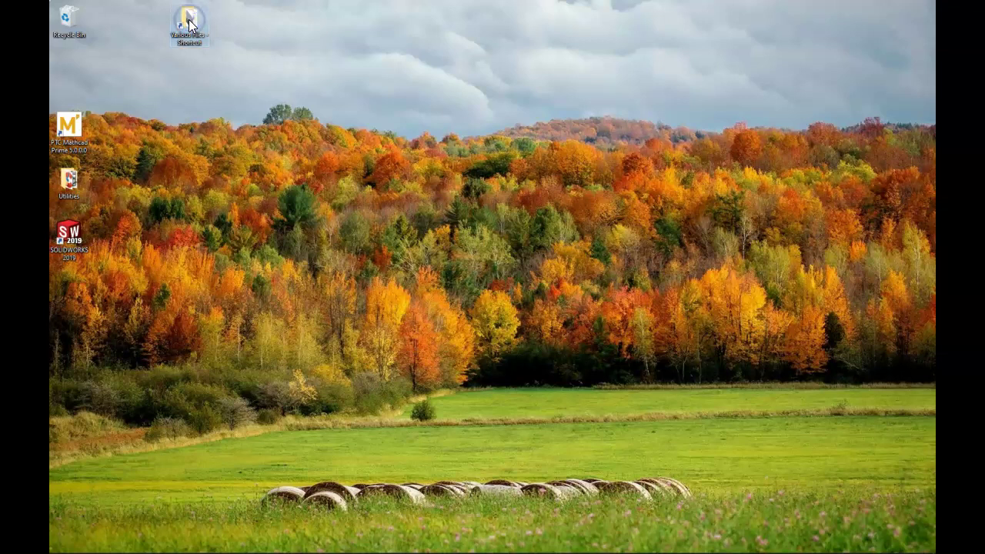
double_click(188, 22)
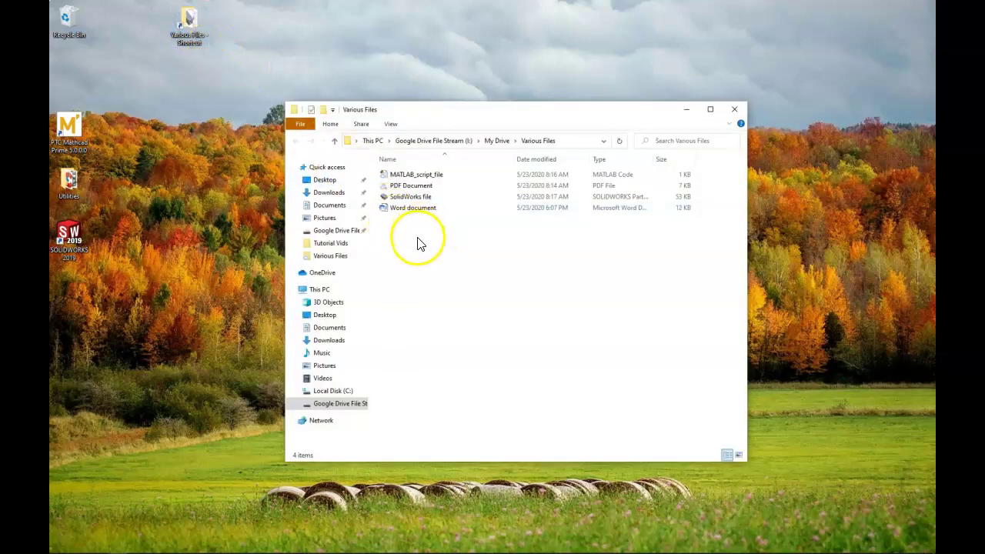
click(431, 143)
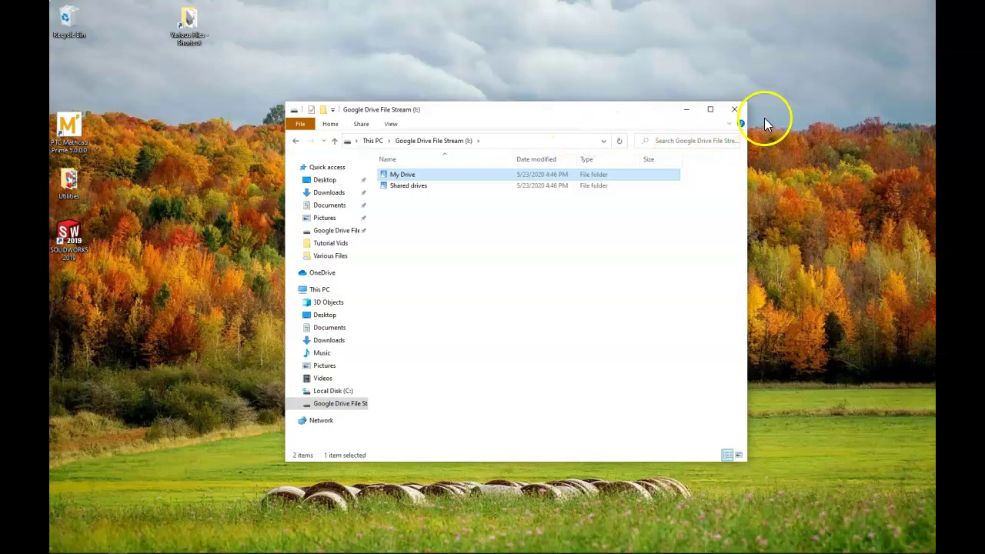
click(737, 111)
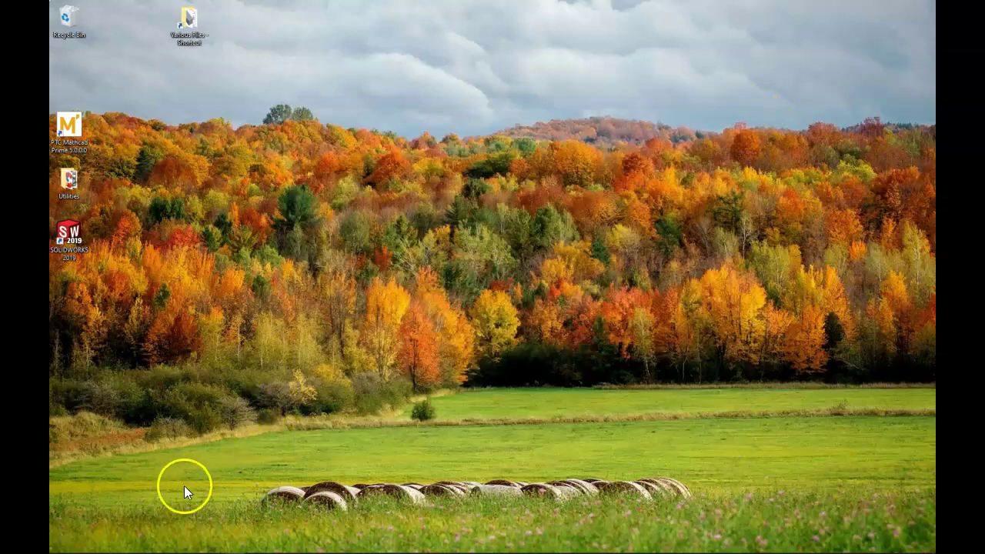
Step: On the web, open Various Files and preview Word document.docx to confirm the synced edit, modified at 4:32 PM
mouse_move(128, 551)
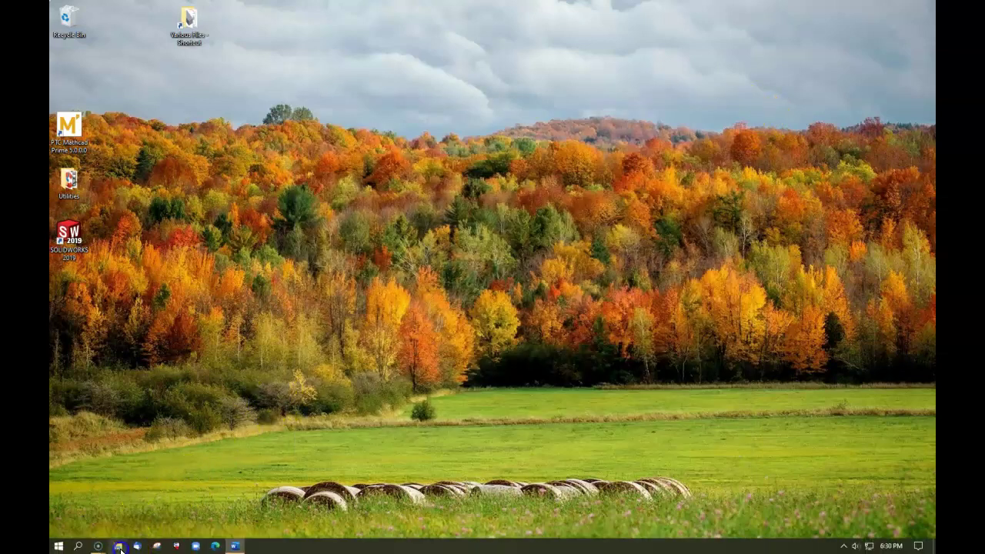
click(118, 546)
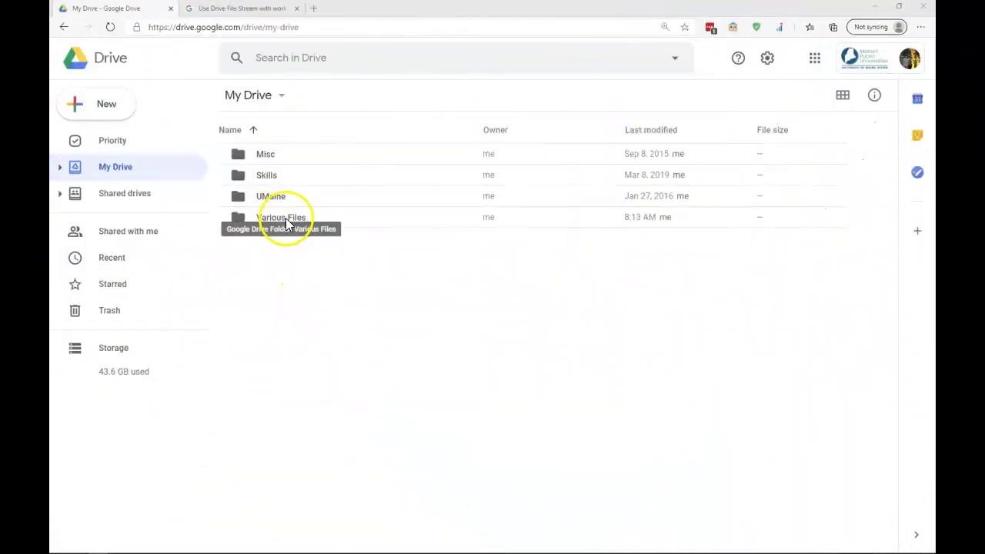
double_click(285, 217)
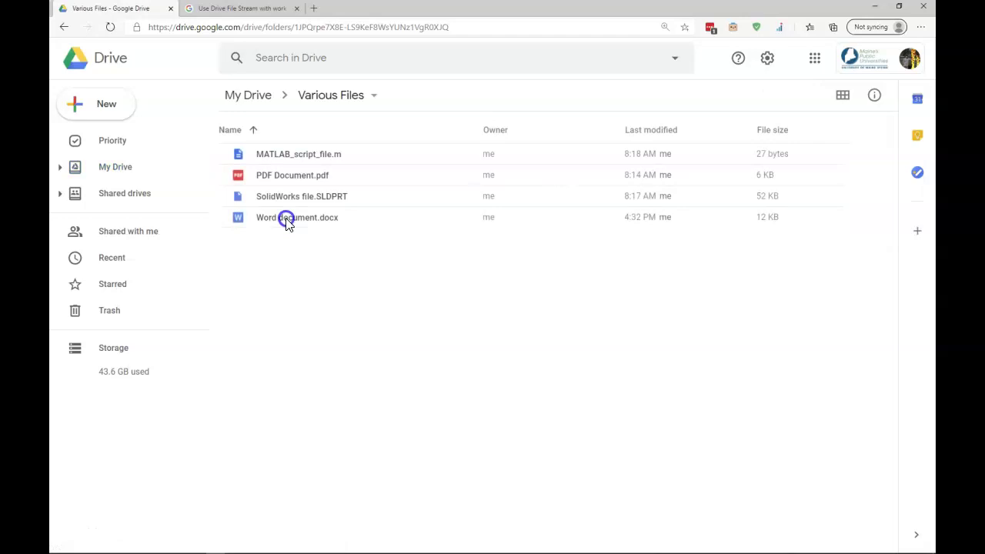
double_click(285, 220)
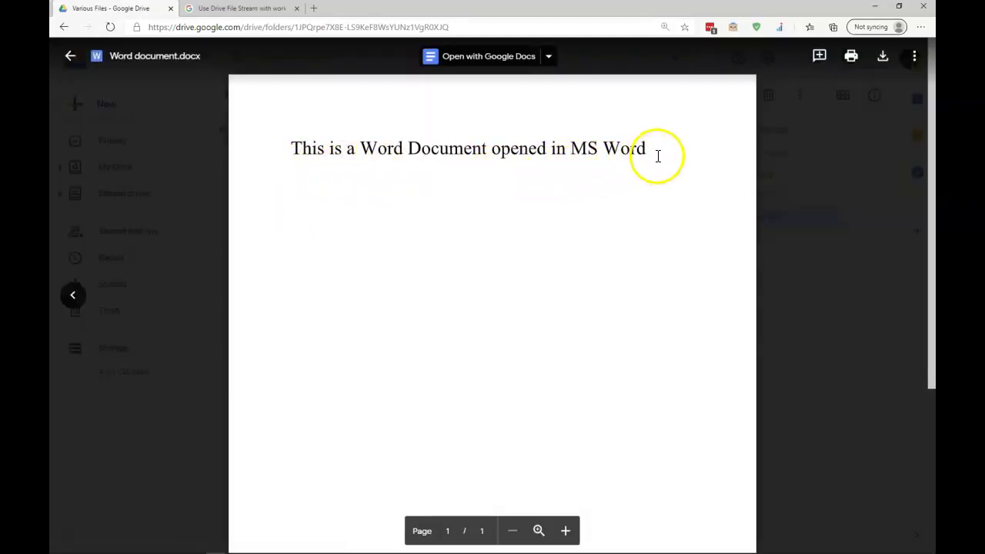
click(68, 448)
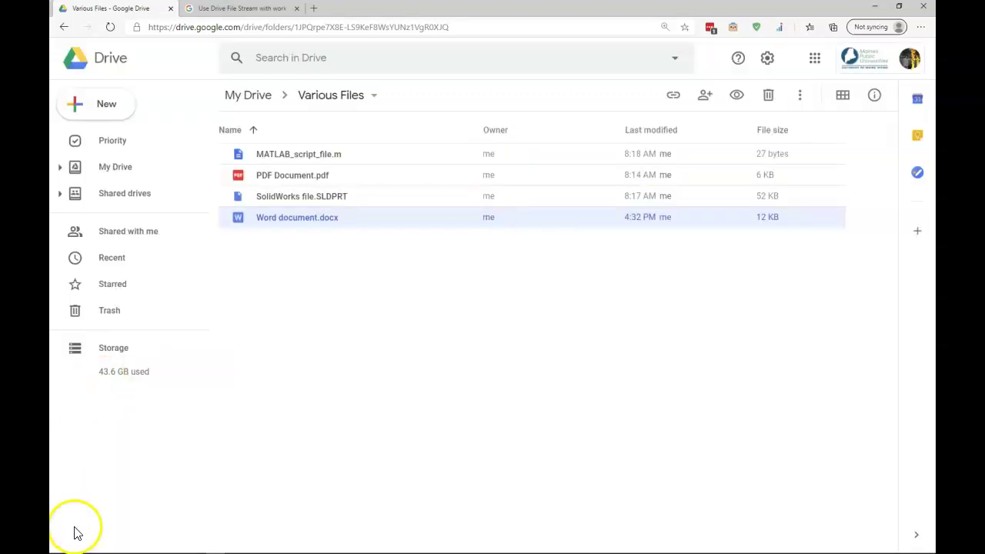
click(75, 530)
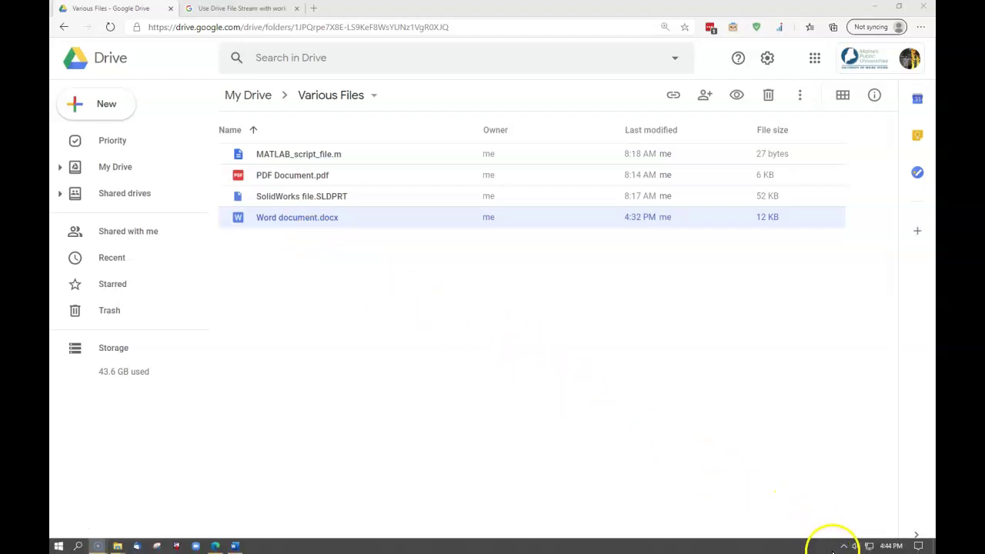
Step: Check the Drive File Stream activity panel from the hidden tray icons for the synced SolidWorks and Word files
click(843, 545)
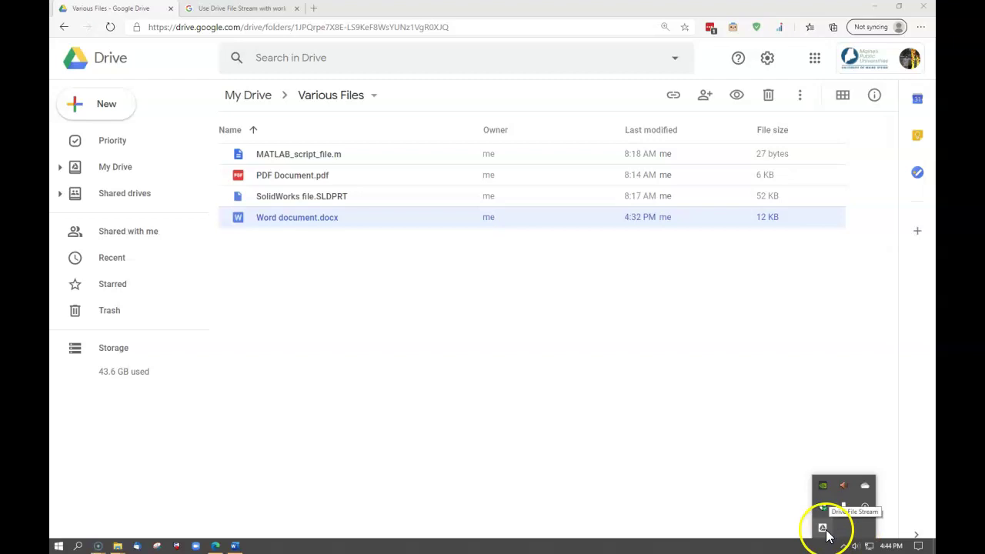
click(826, 536)
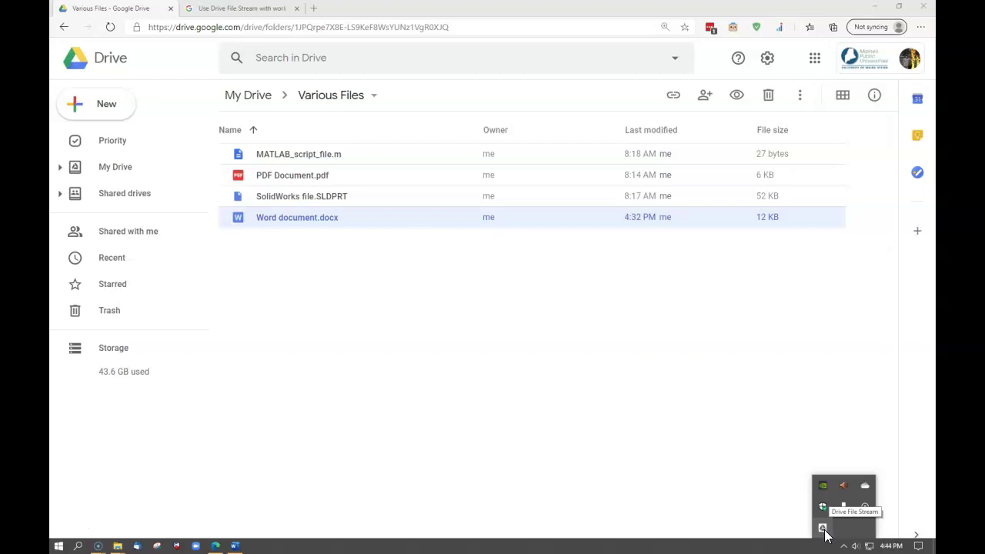
click(823, 529)
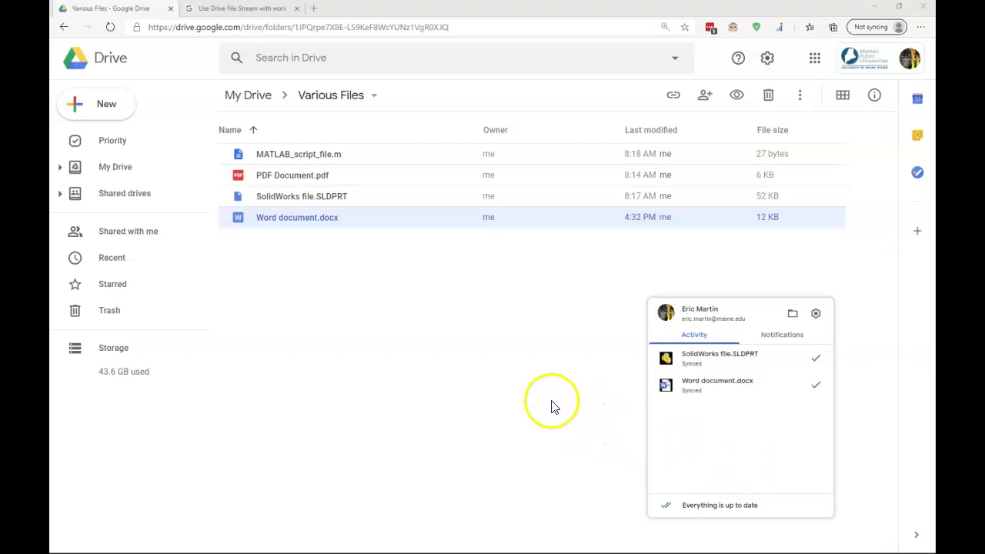
click(607, 433)
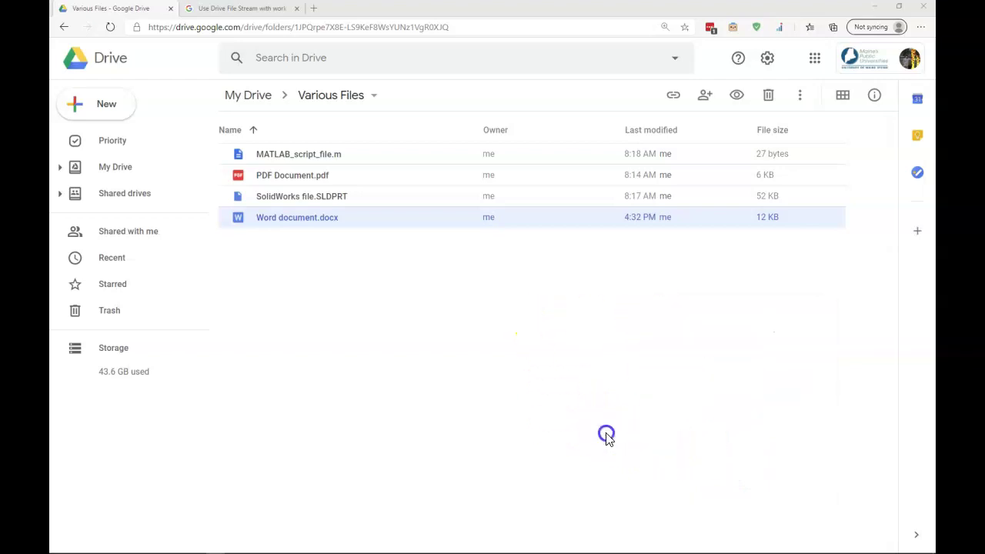
mouse_move(795, 538)
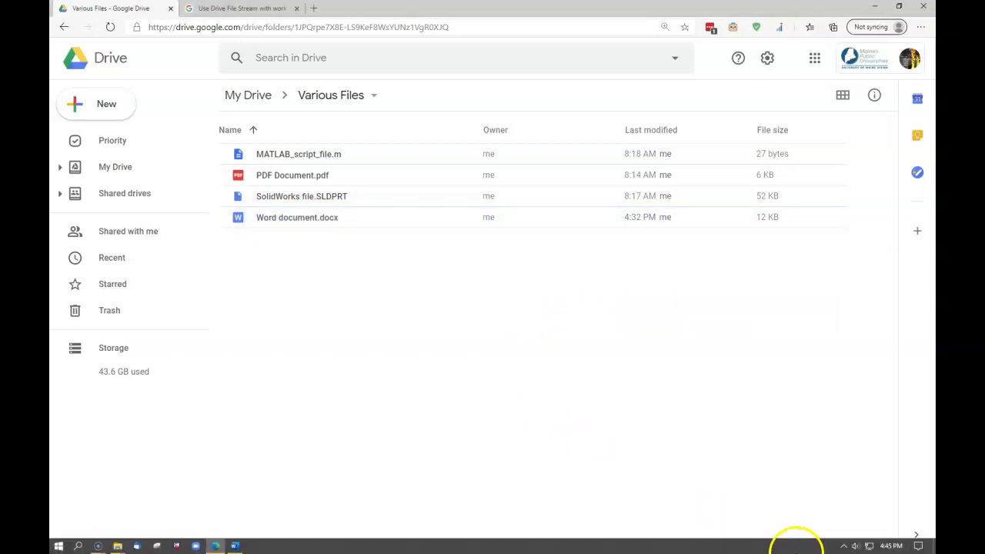
Step: Reopen the Drive File Stream panel and choose Quit from its settings menu
click(843, 545)
click(821, 530)
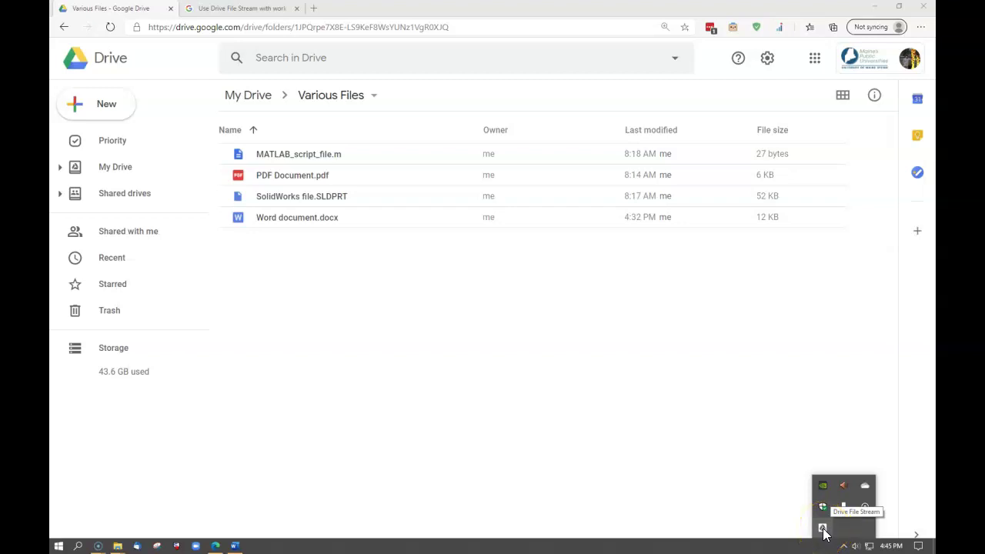
click(822, 530)
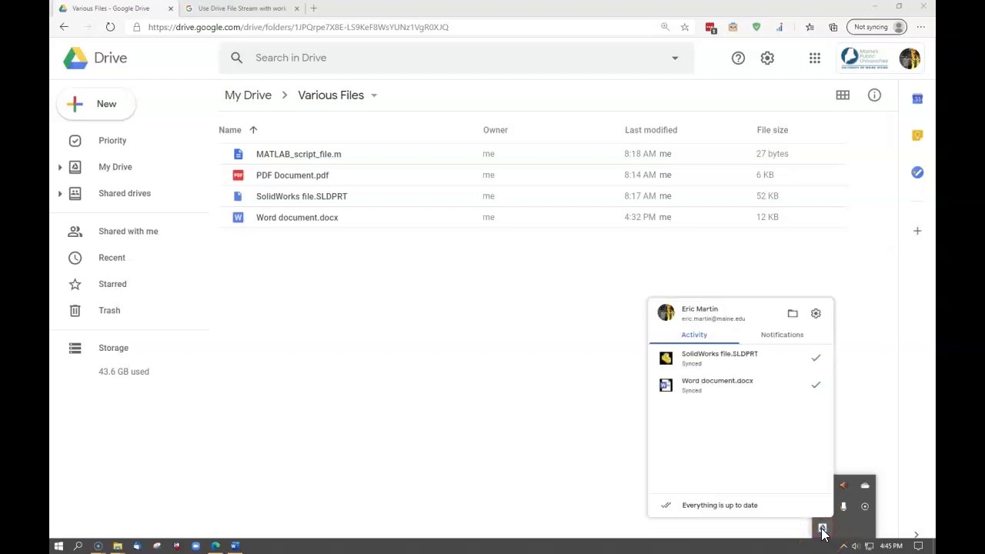
click(815, 314)
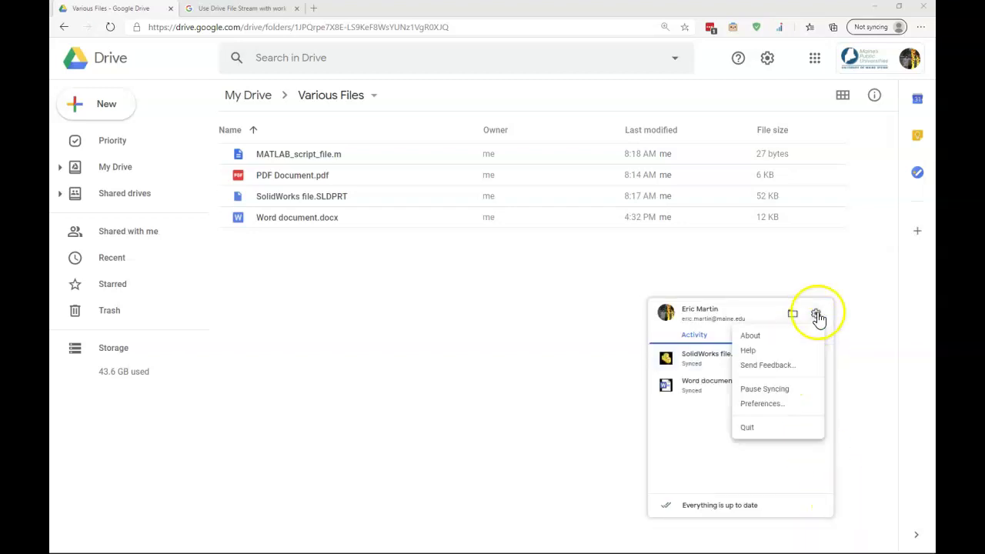
click(747, 427)
click(843, 545)
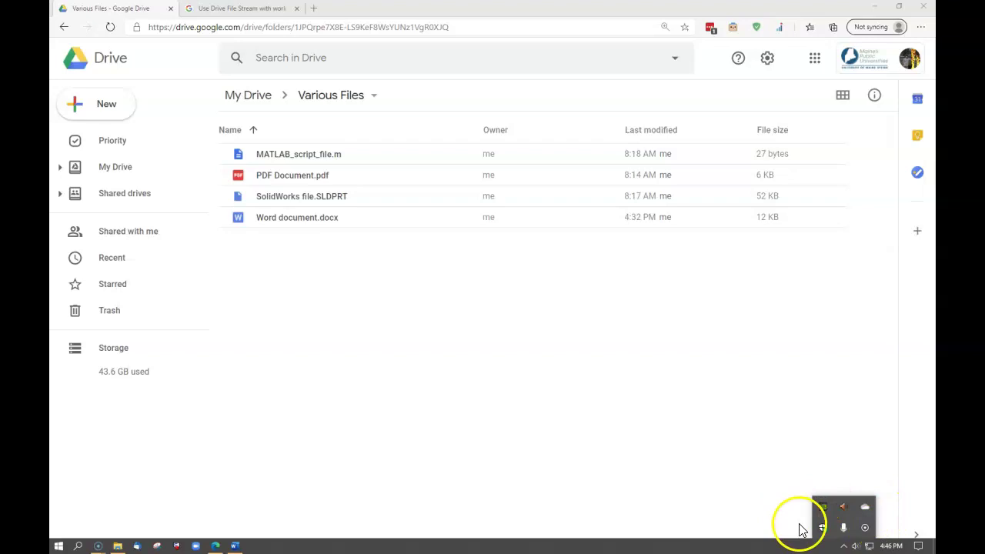
Step: Search Windows for "drive" and launch Drive File Stream from the best match
click(77, 547)
click(107, 528)
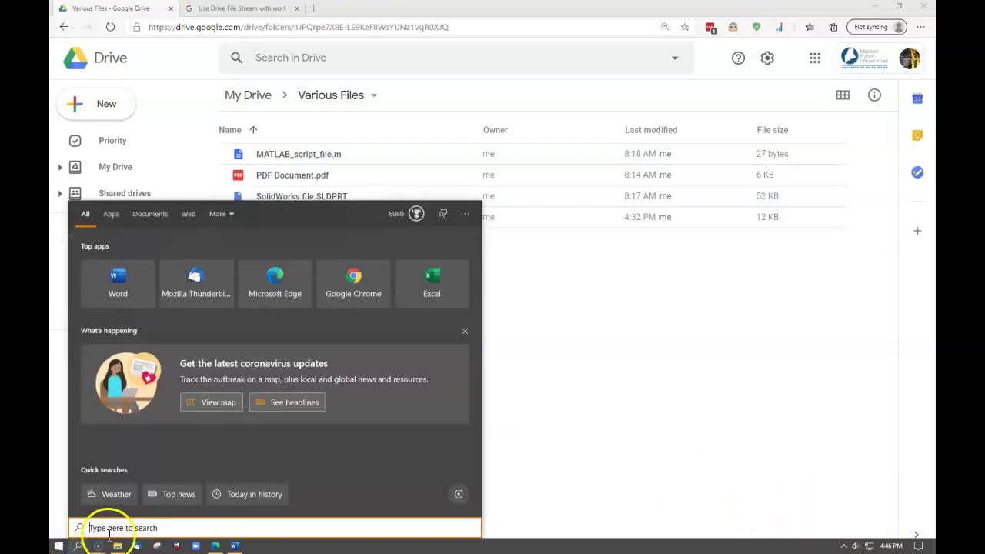
text(drive)
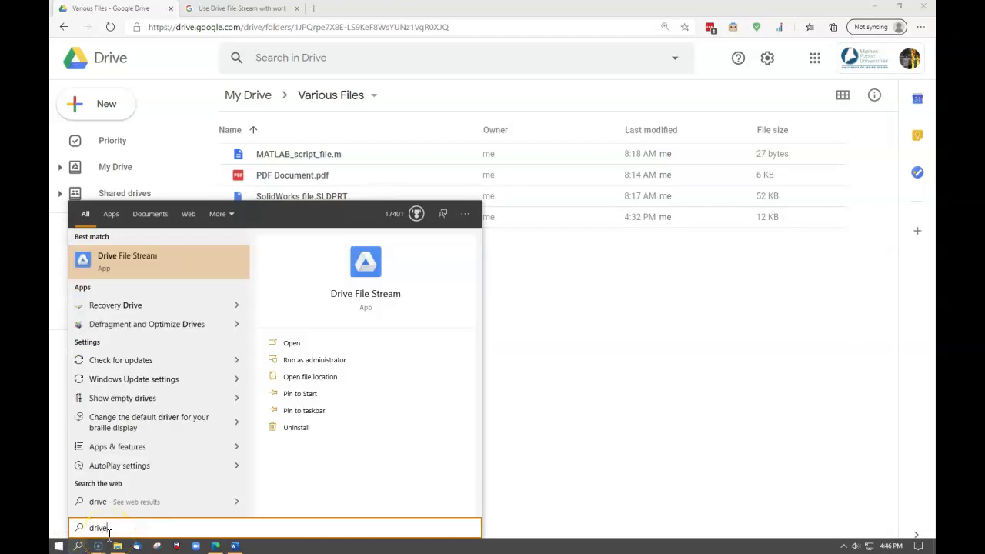
click(126, 262)
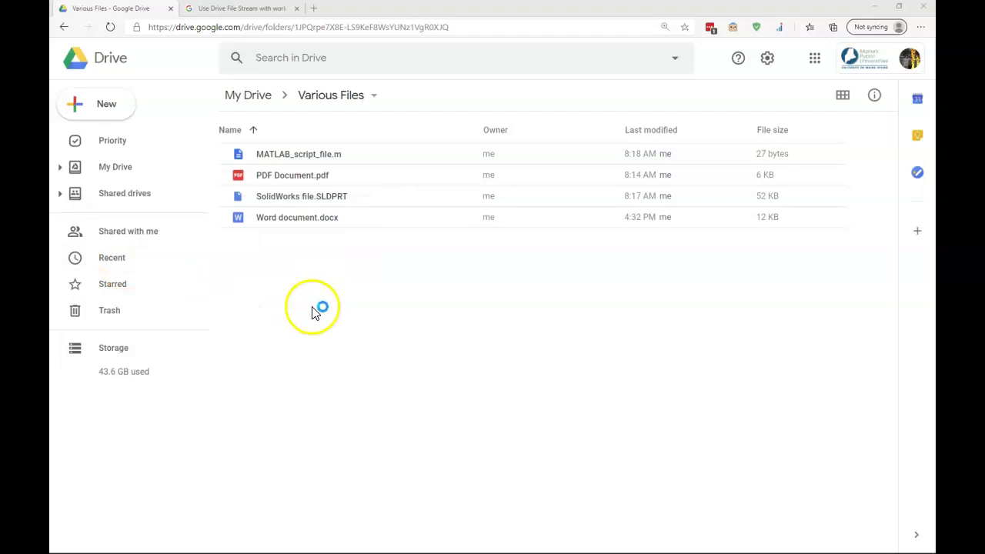
mouse_move(844, 548)
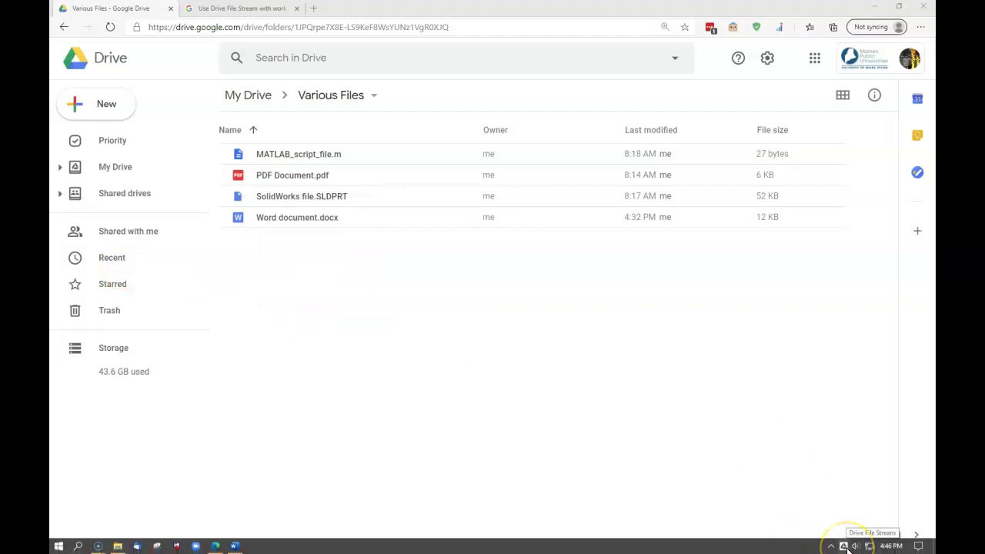